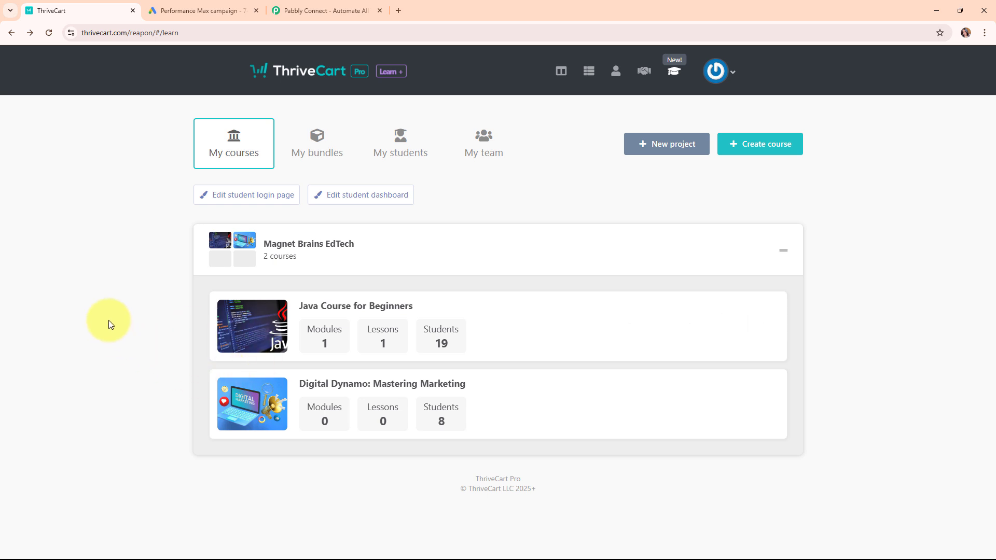
# Step: Look over the Google Ads campaign's lead form and the ThriveCart courses page
pyautogui.click(224, 10)
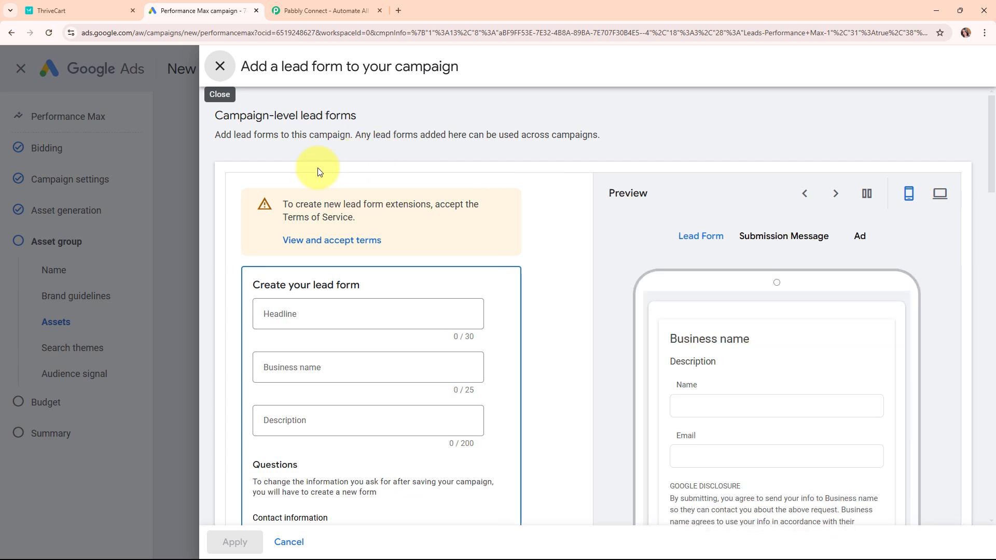
pyautogui.click(119, 6)
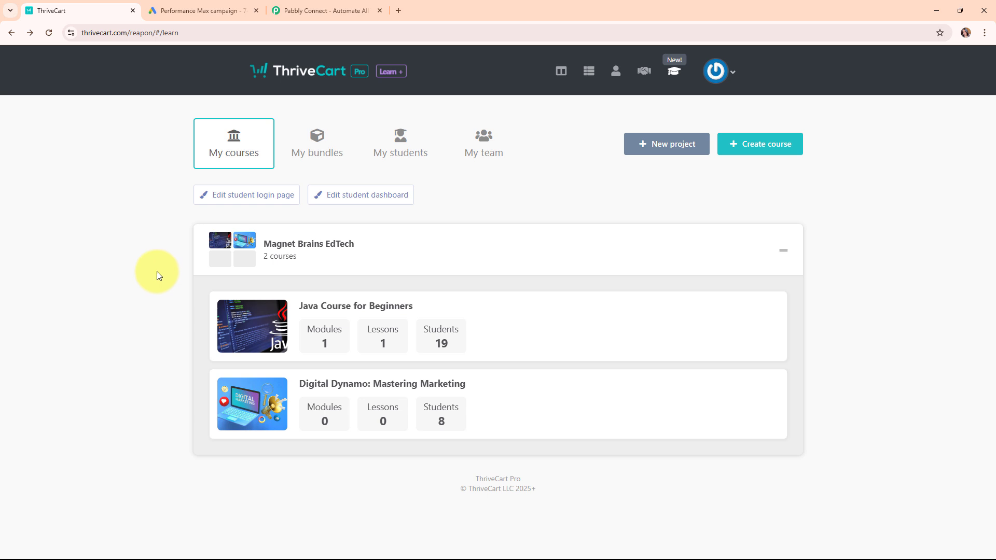
pyautogui.click(163, 19)
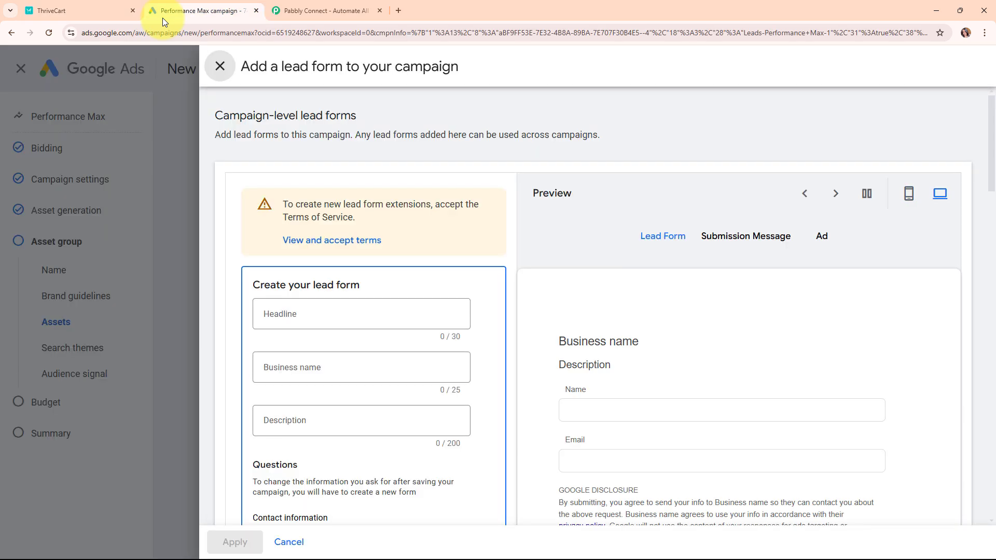
pyautogui.click(81, 15)
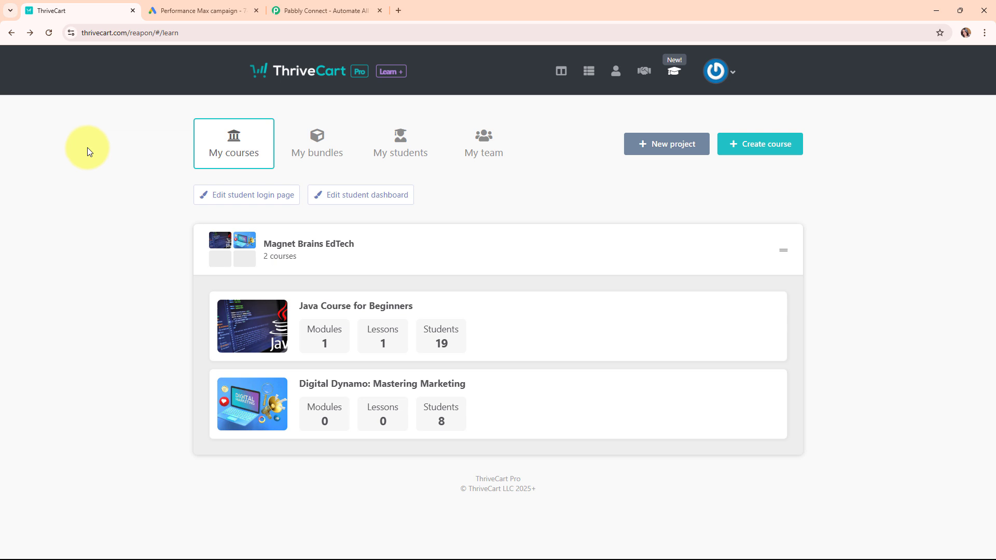
# Step: Switch to the Pabbly Connect website and begin signing in to the Pabbly account
pyautogui.click(309, 6)
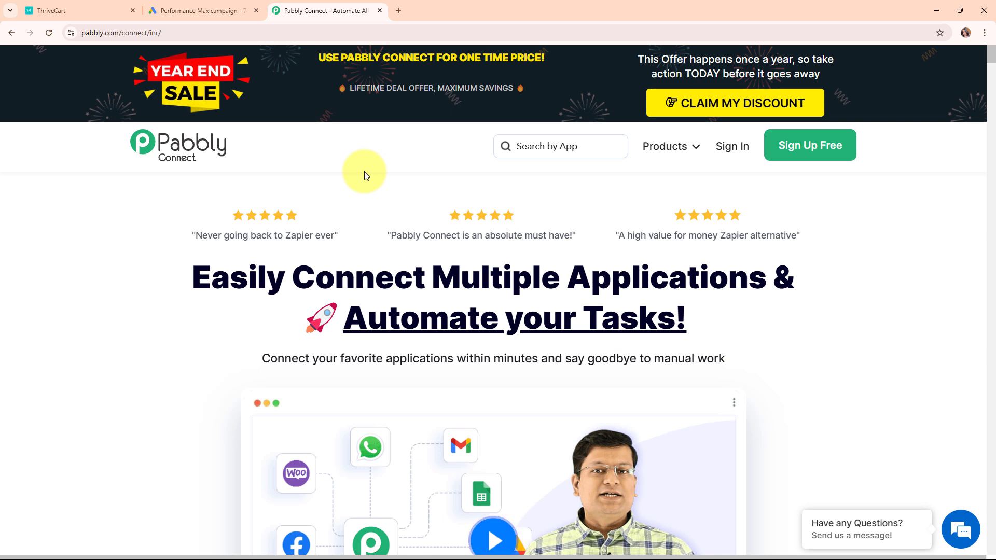
pyautogui.click(187, 33)
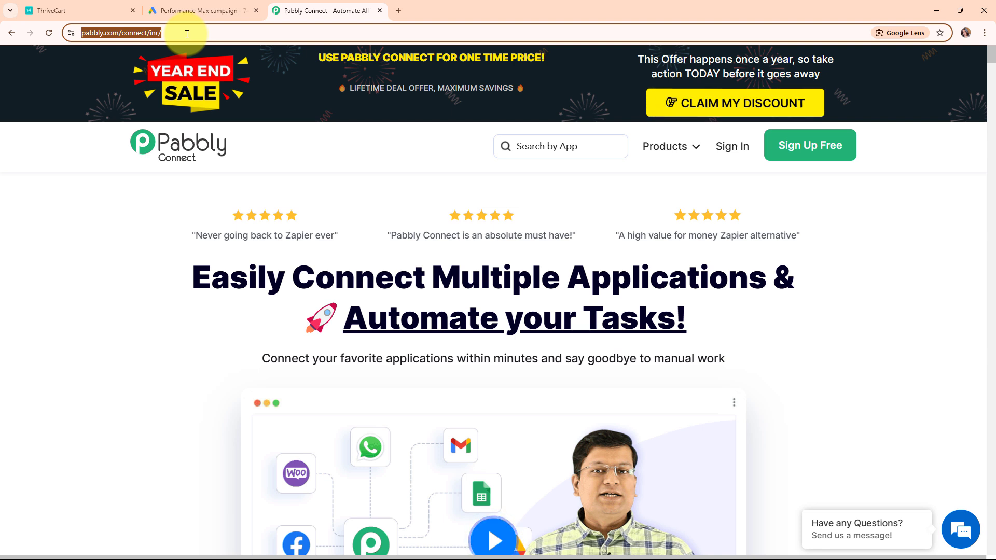
pyautogui.click(234, 193)
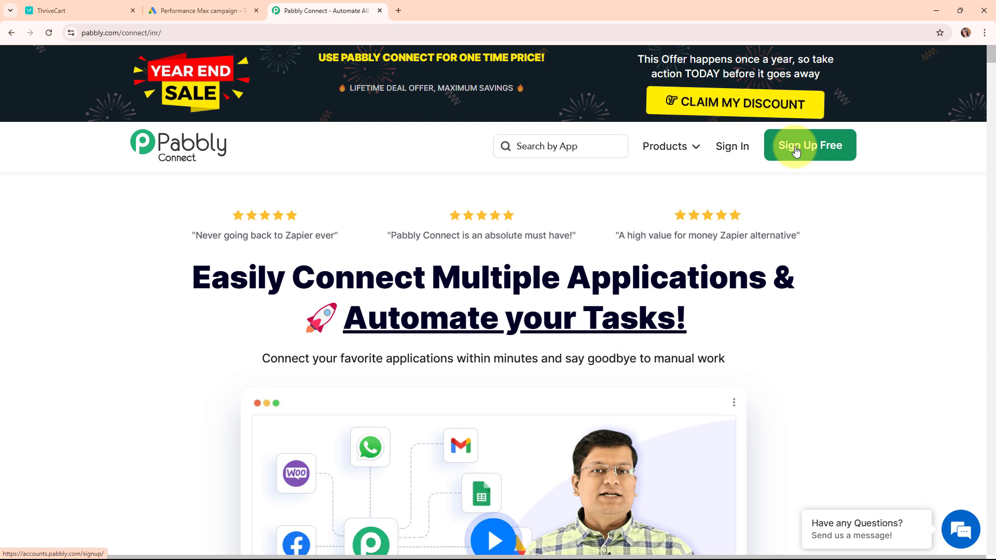
pyautogui.click(738, 151)
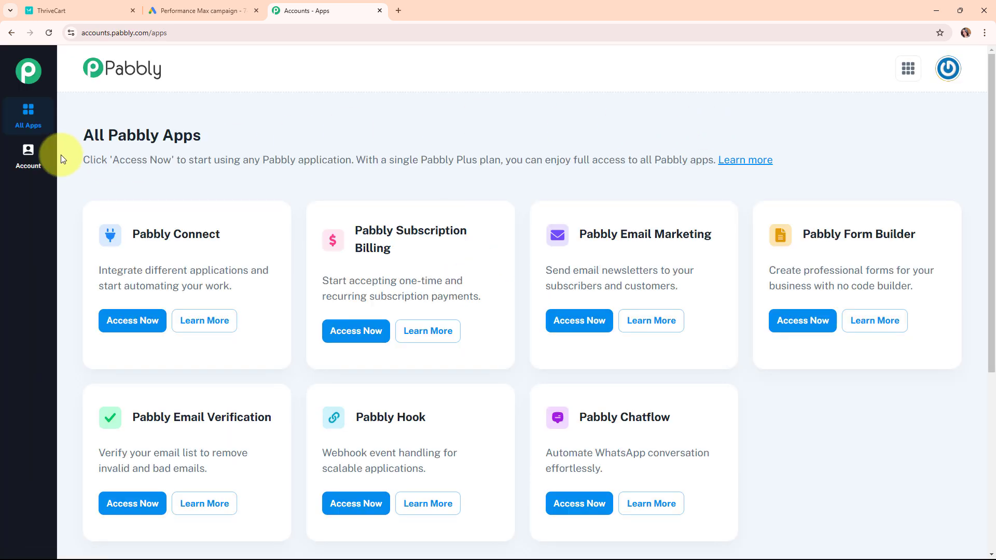
# Step: Launch Pabbly Connect from the All Pabbly Apps list to reach its empty dashboard
pyautogui.moveTo(99, 135); pyautogui.dragTo(319, 135)
pyautogui.click(320, 136)
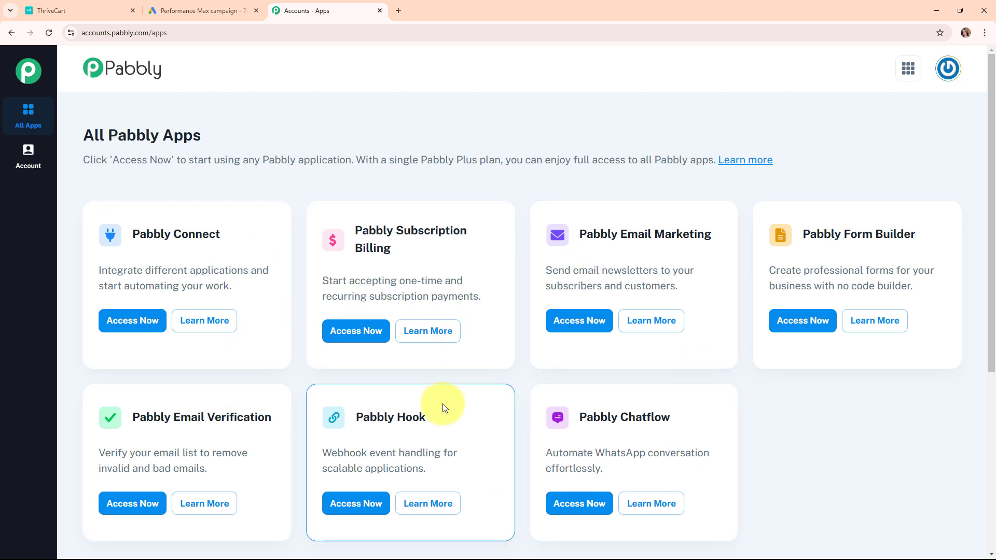
pyautogui.click(144, 322)
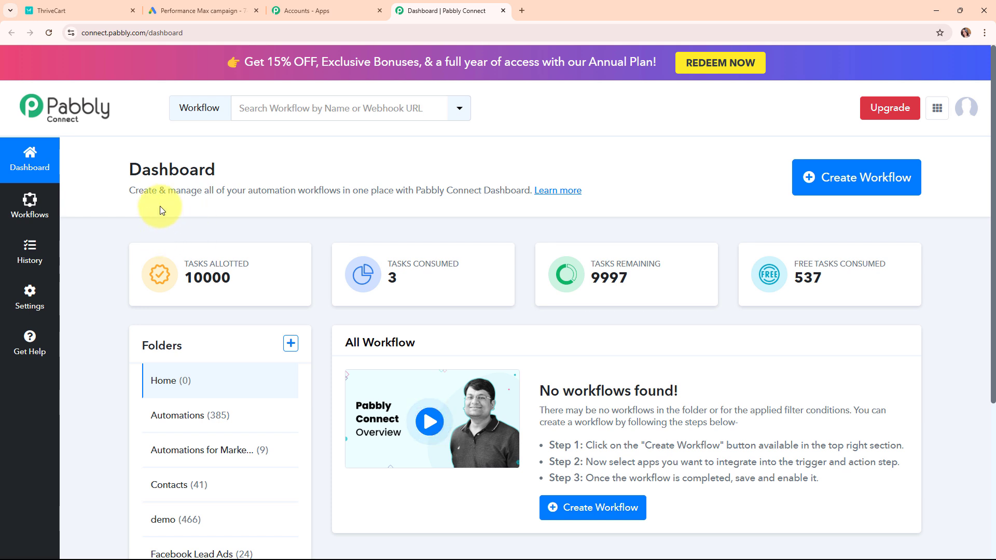
# Step: Name a new workflow 'Enroll ThriveCart Learn User for Google Ads Lead' and place it in Automations
pyautogui.click(817, 178)
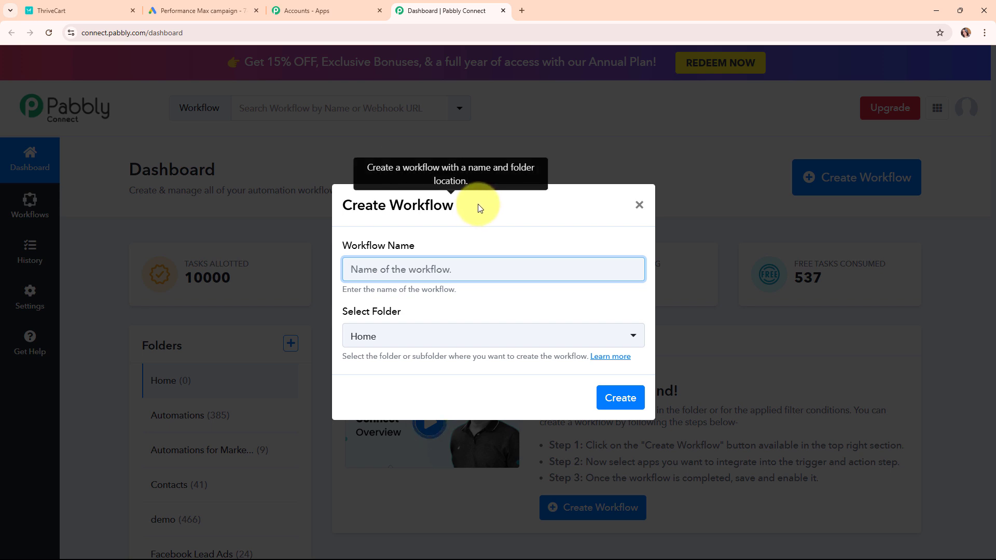
pyautogui.write('Enroll ThriveCart Learn User for Google Ads Lead')
pyautogui.moveTo(351, 268); pyautogui.dragTo(582, 275)
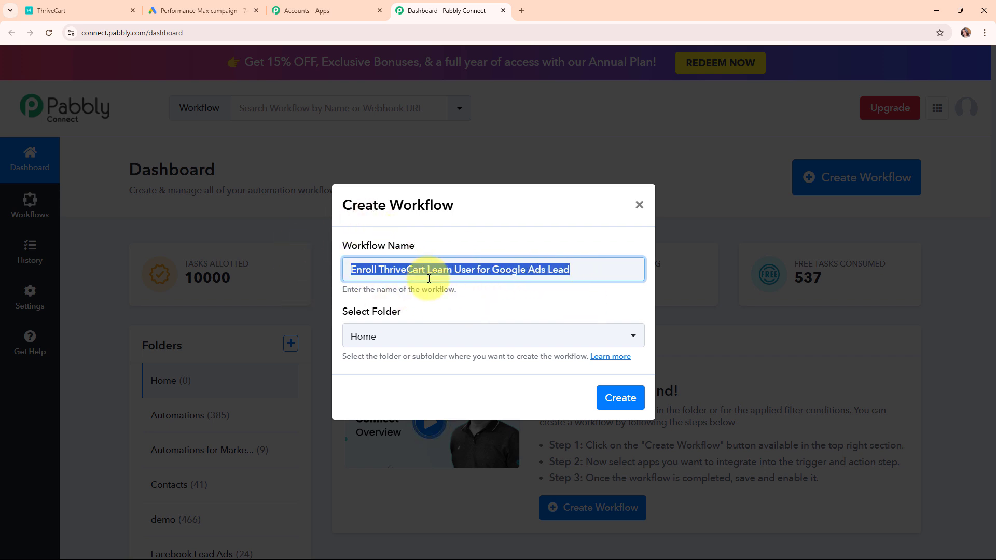
pyautogui.moveTo(345, 311); pyautogui.dragTo(422, 311)
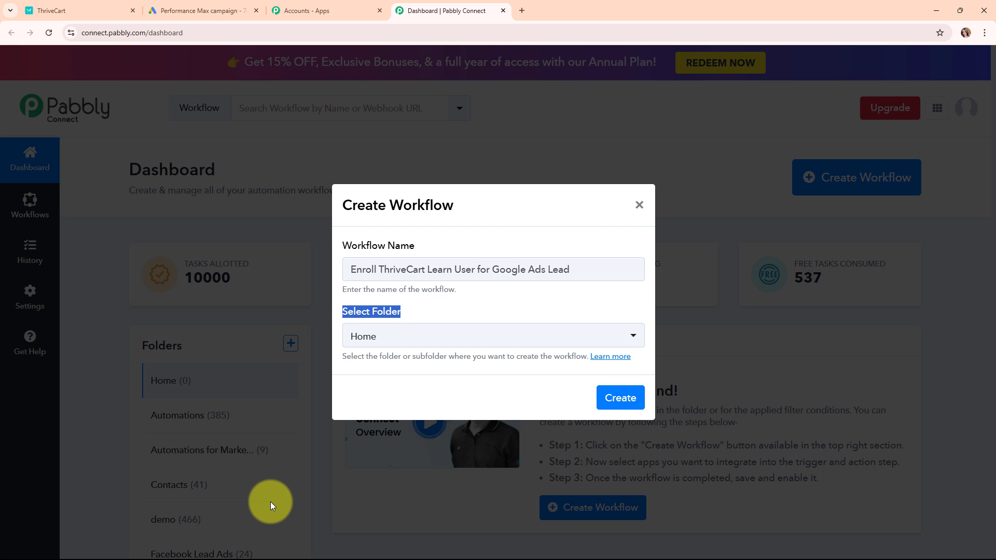
pyautogui.click(404, 347)
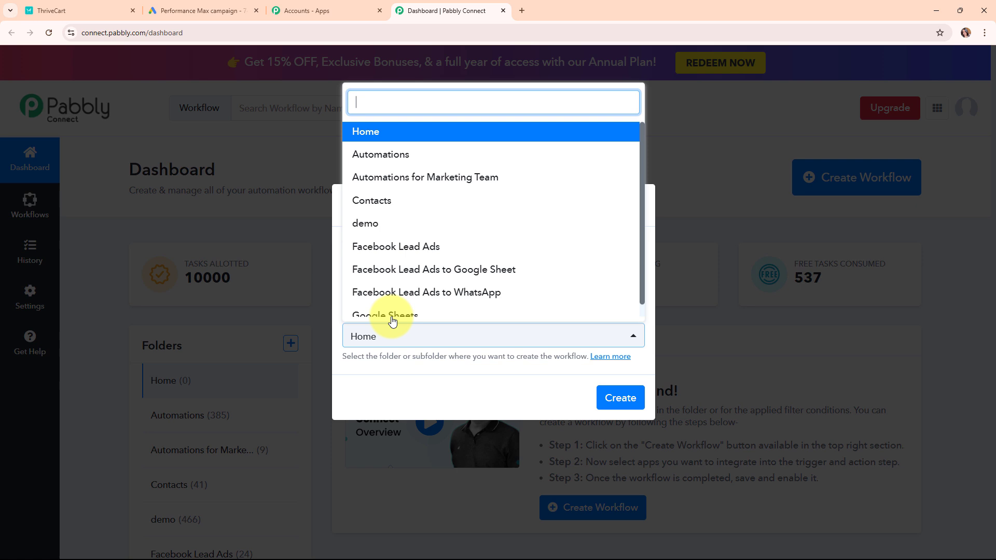
pyautogui.click(378, 164)
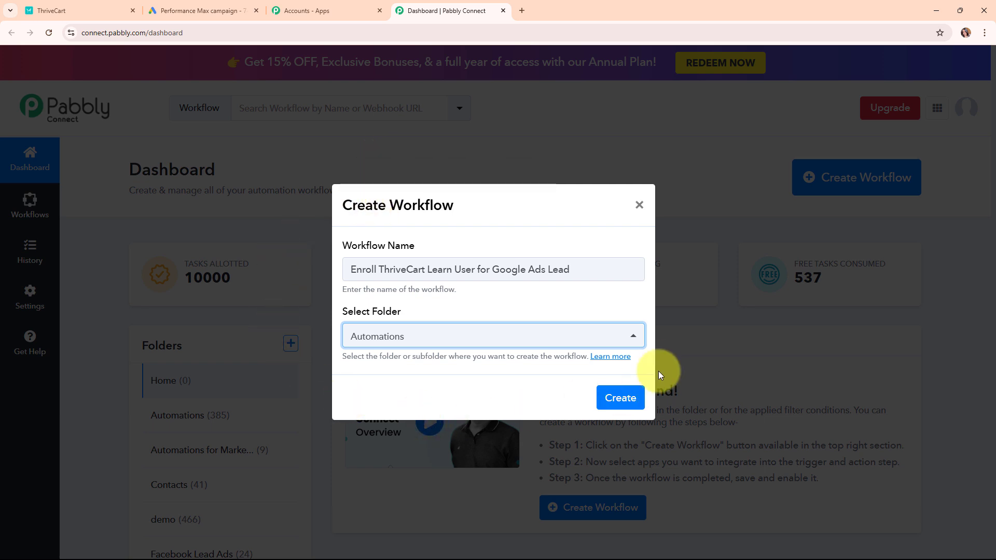
# Step: Read the help article about folders, then create the workflow
pyautogui.click(624, 358)
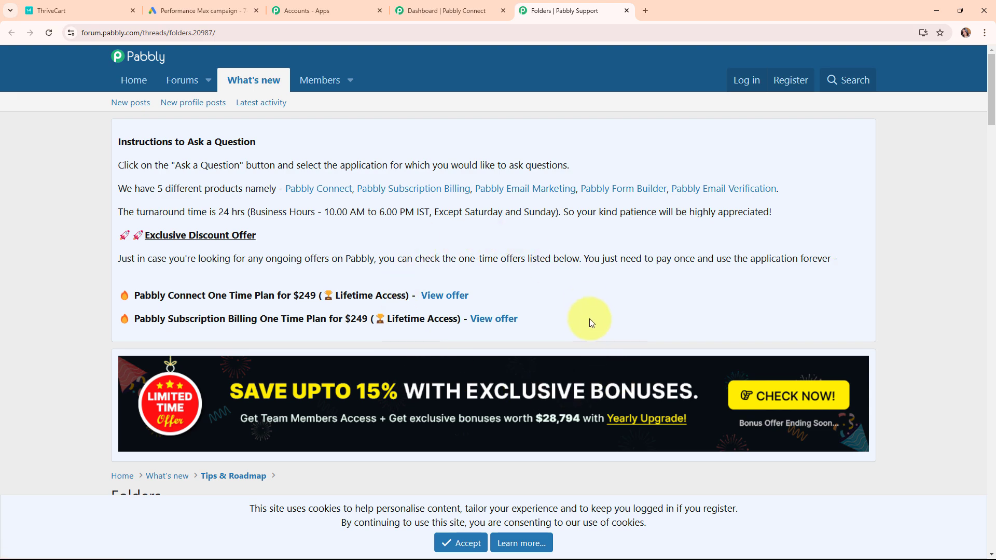
pyautogui.scroll(-10, 590, 326)
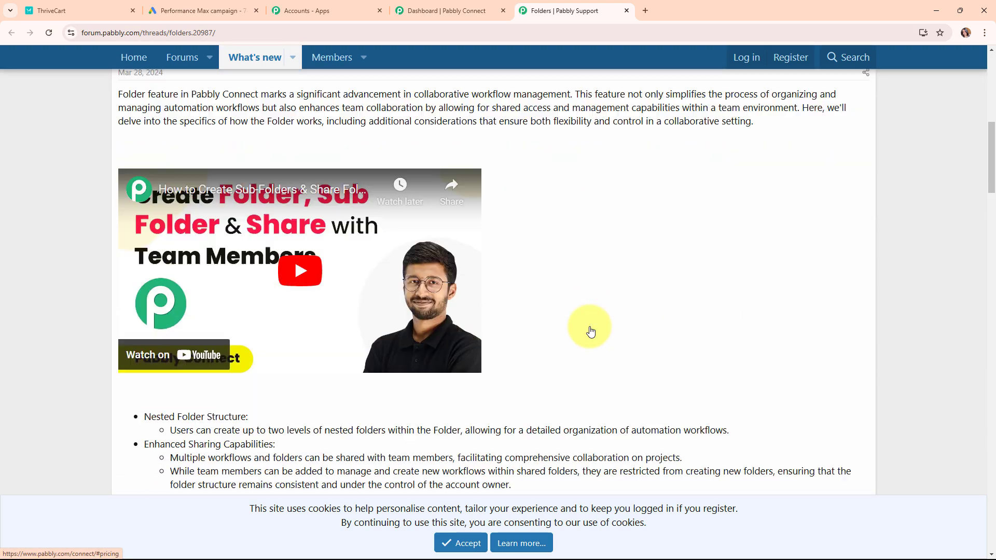
pyautogui.scroll(-8, 590, 327)
pyautogui.scroll(9, 590, 328)
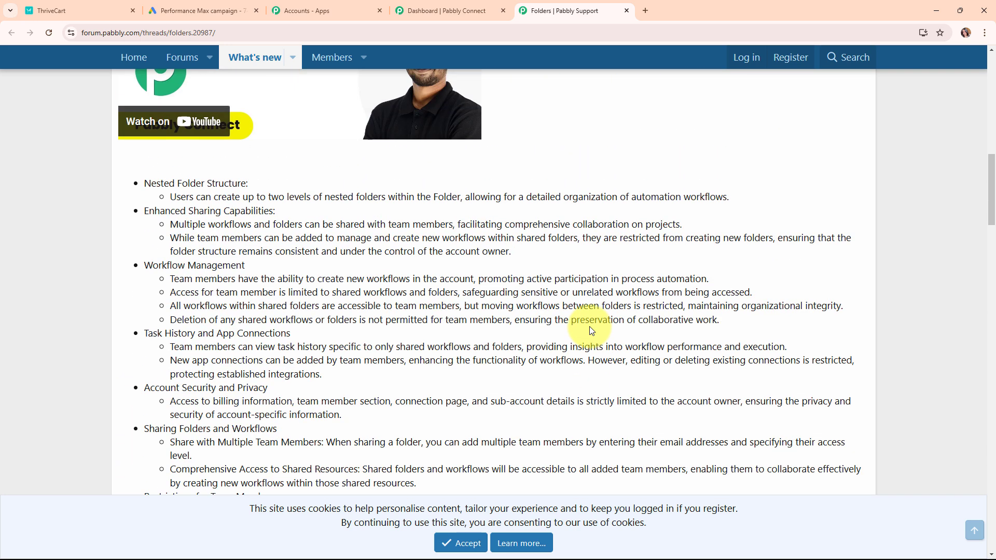
pyautogui.scroll(2, 589, 326)
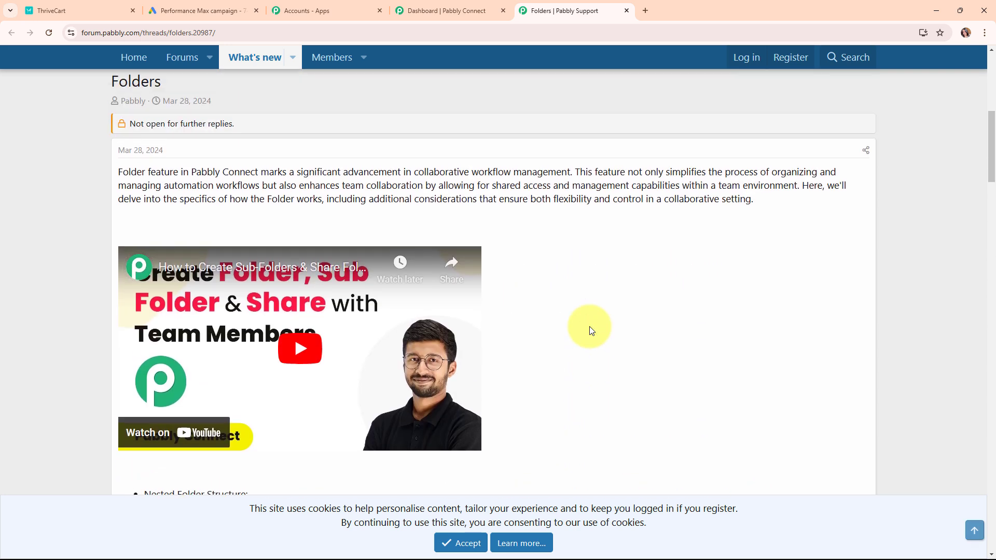
pyautogui.click(627, 10)
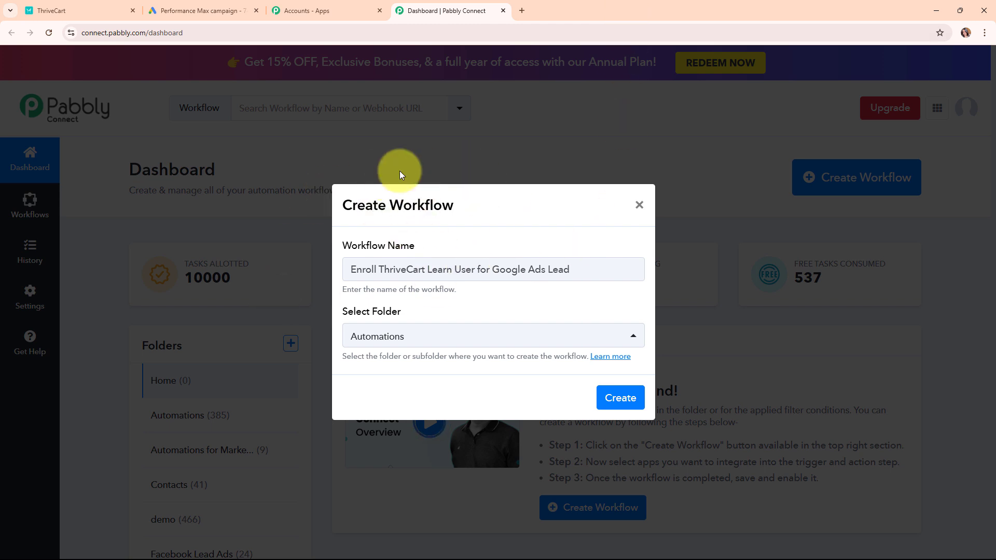
pyautogui.click(619, 407)
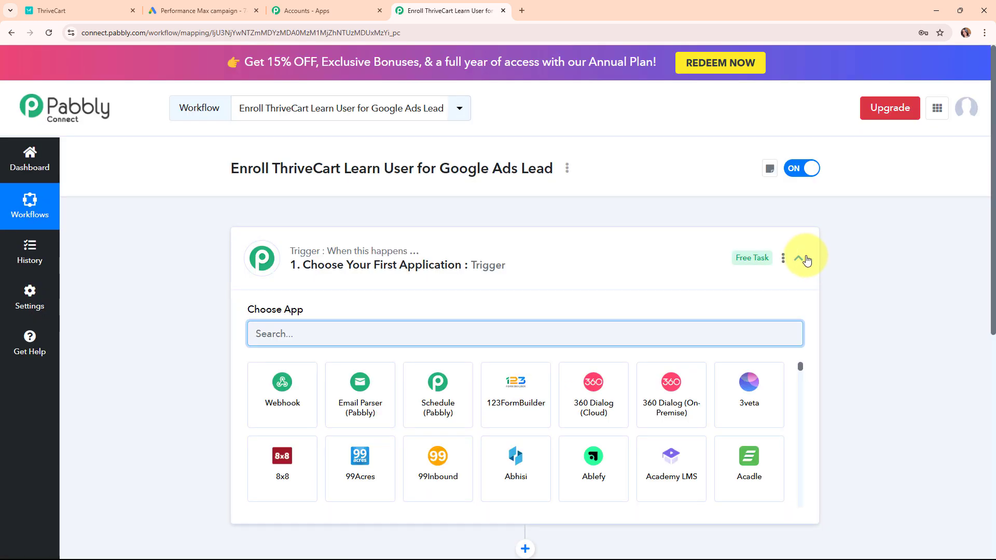
# Step: Search 'Goog' in the trigger step's app chooser and select Google Ads
pyautogui.click(799, 259)
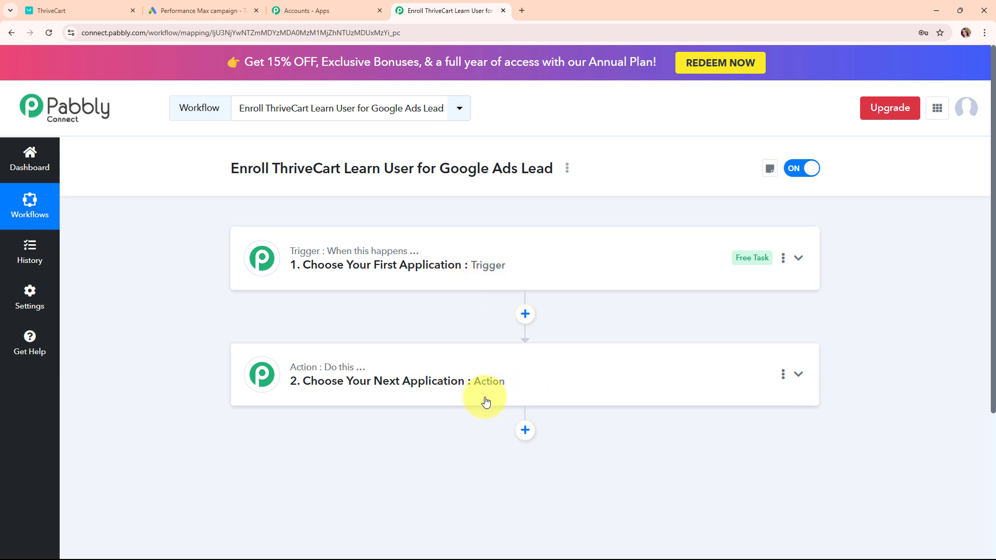
pyautogui.click(668, 266)
pyautogui.click(399, 328)
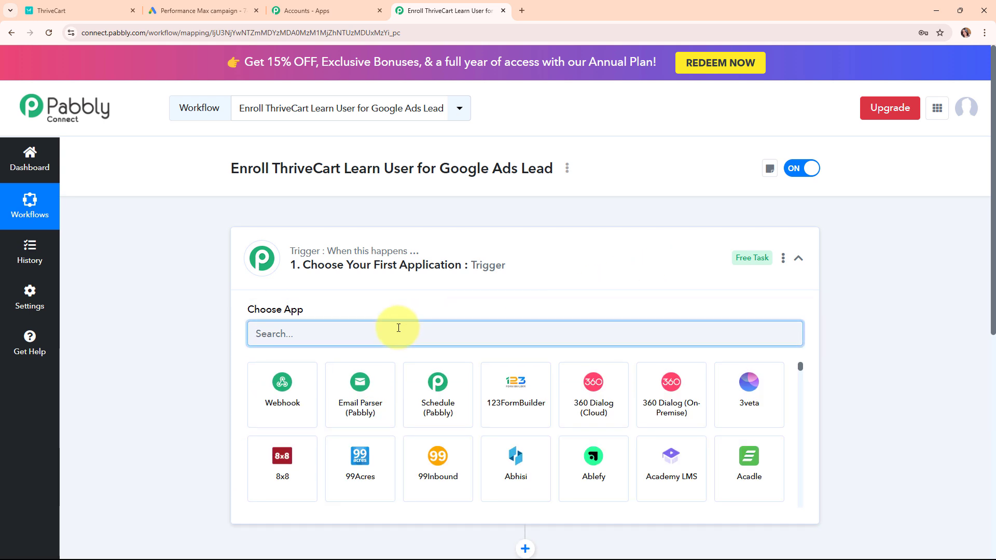
pyautogui.write('Goog')
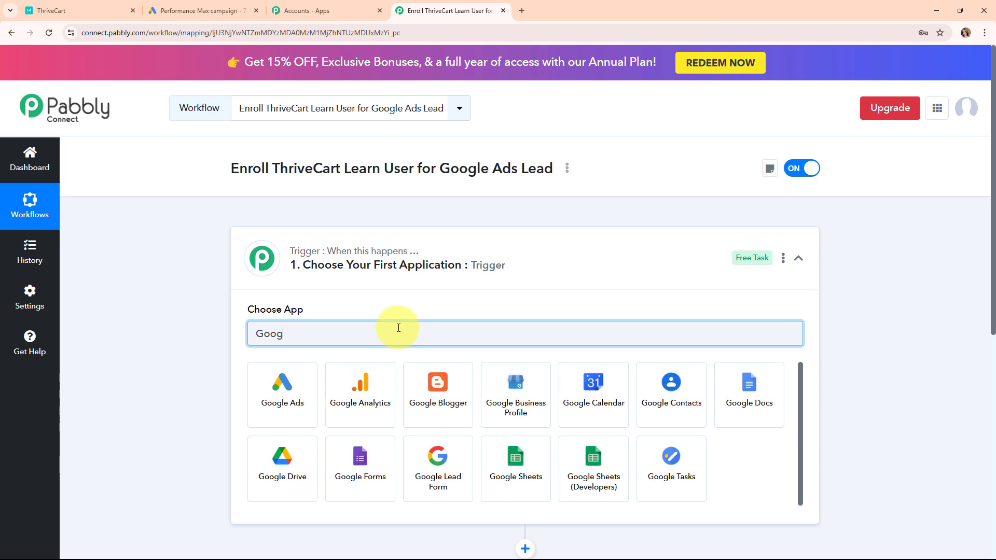
pyautogui.click(281, 391)
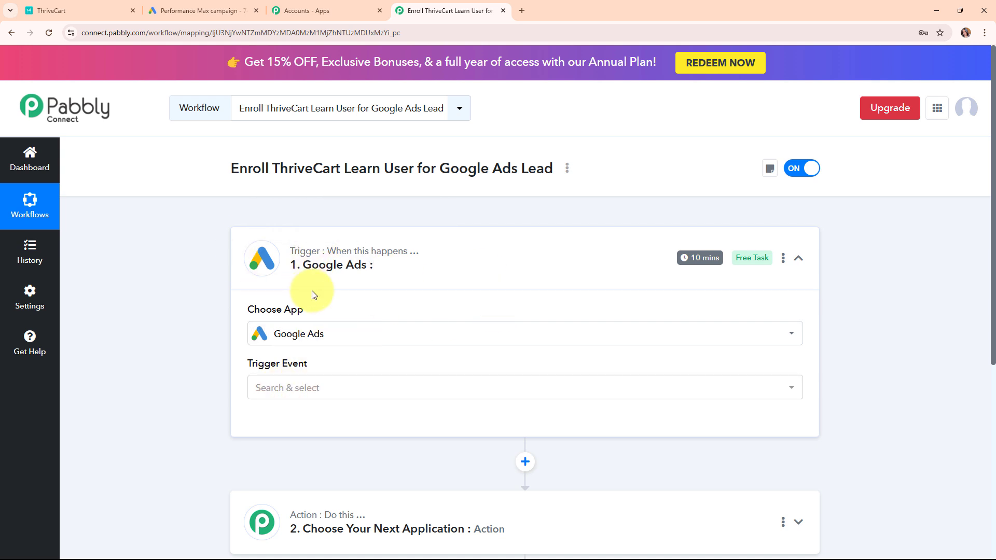
# Step: Set the trigger event to New Lead Form Entry and review the webhook setup instructions
pyautogui.click(313, 397)
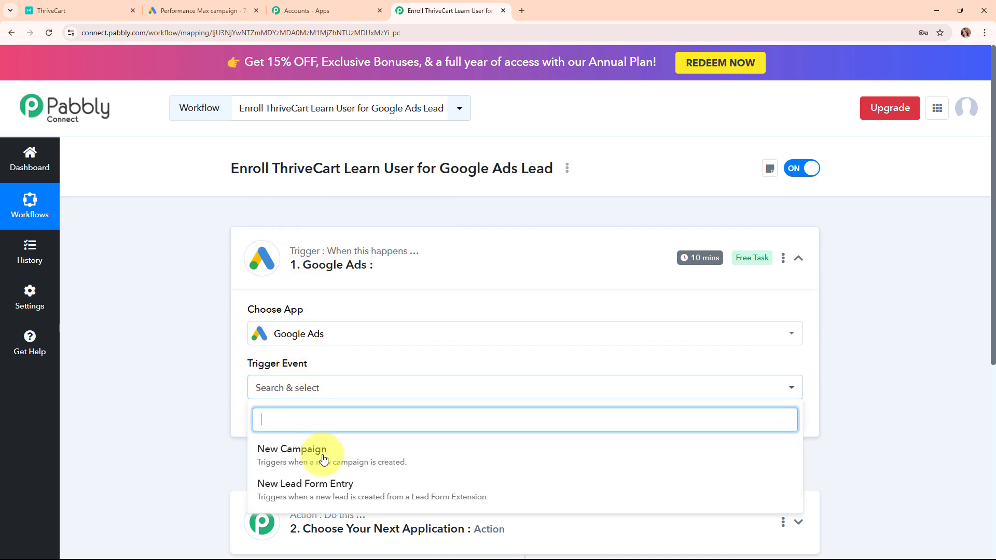
pyautogui.click(322, 485)
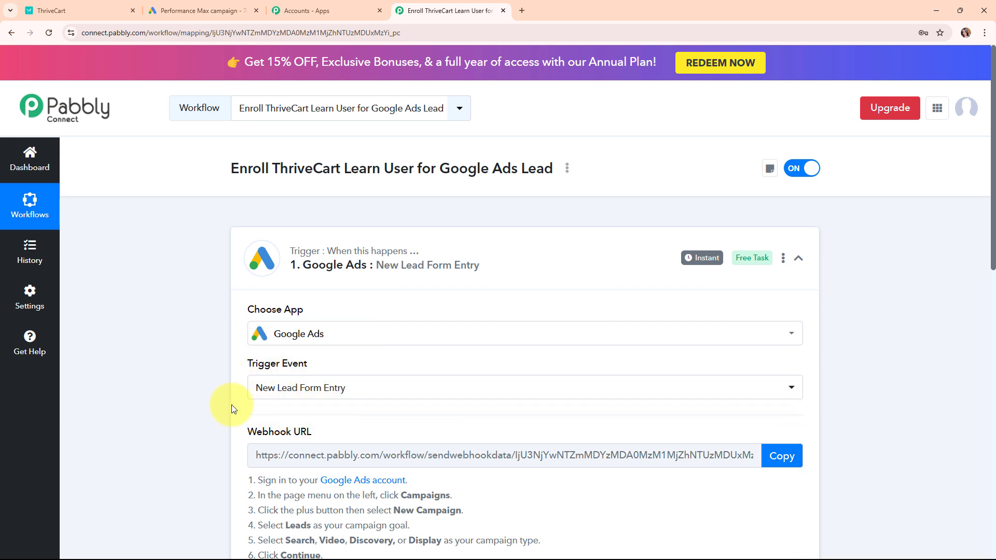
pyautogui.scroll(-4, 488, 407)
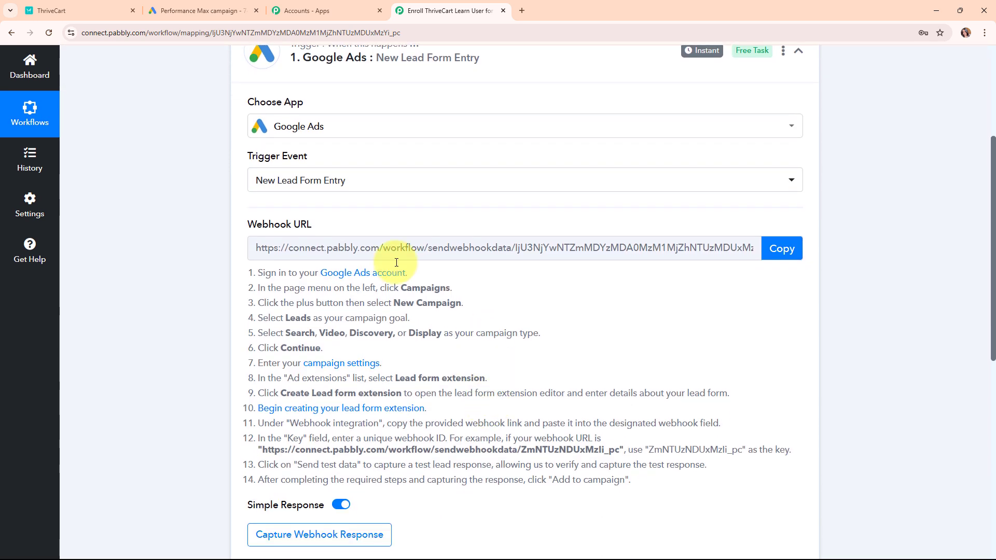
pyautogui.moveTo(228, 224); pyautogui.dragTo(362, 231)
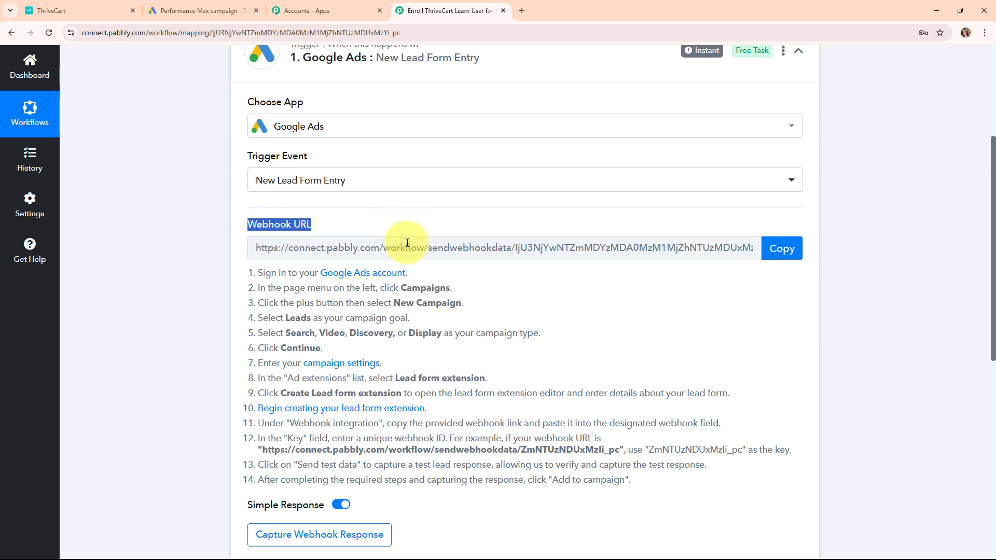
pyautogui.moveTo(263, 273); pyautogui.dragTo(564, 395)
pyautogui.moveTo(632, 413); pyautogui.dragTo(761, 456)
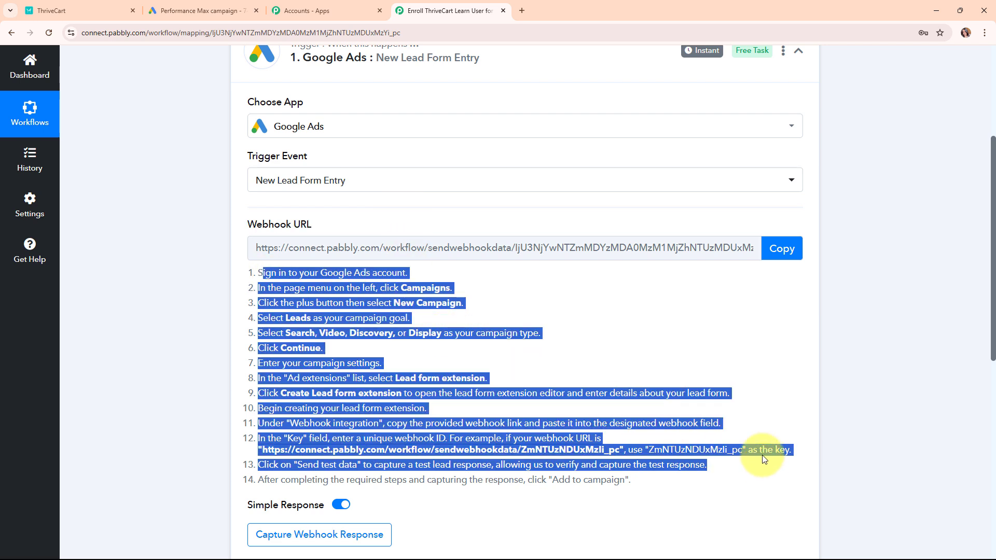
# Step: Copy the webhook URL, start capturing the webhook response, and return to the Google Ads lead form
pyautogui.click(740, 305)
pyautogui.click(774, 249)
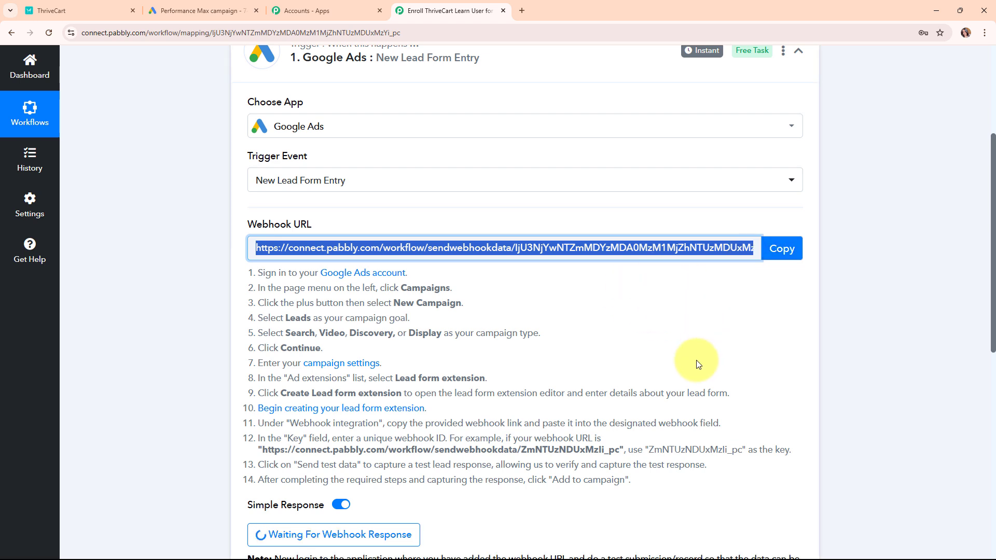
pyautogui.click(226, 11)
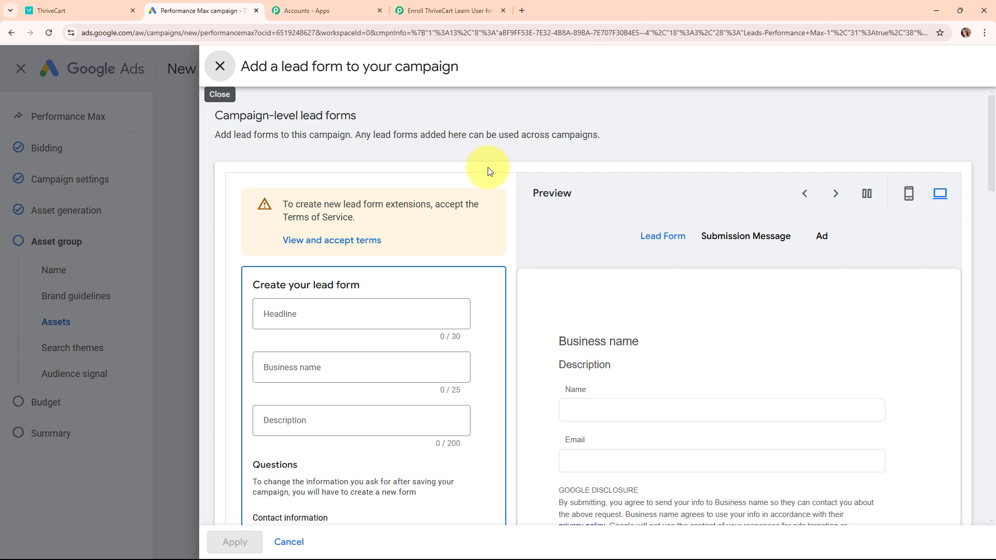
# Step: Enter 'ABC Company' as the lead form's business name
pyautogui.scroll(-3, 492, 168)
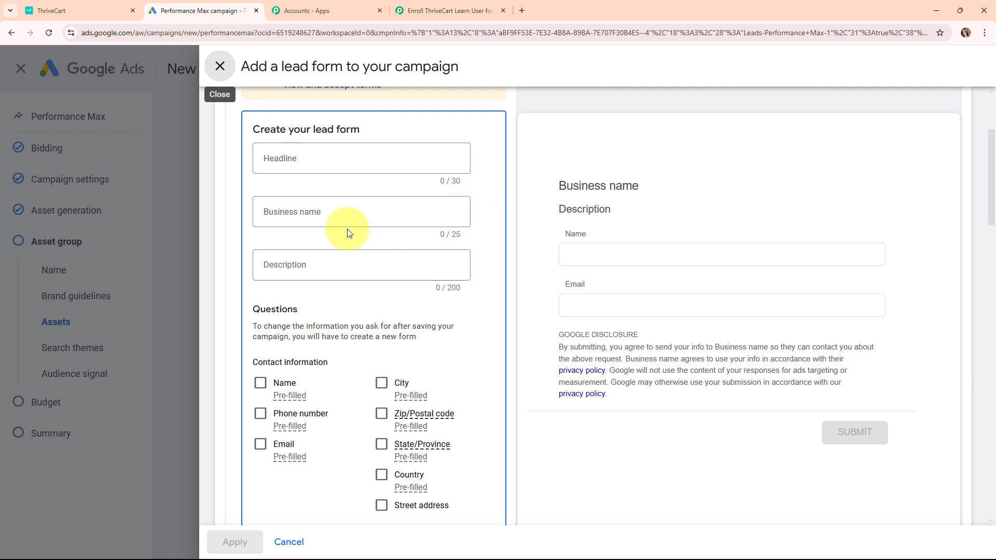
pyautogui.click(330, 212)
pyautogui.write('A')
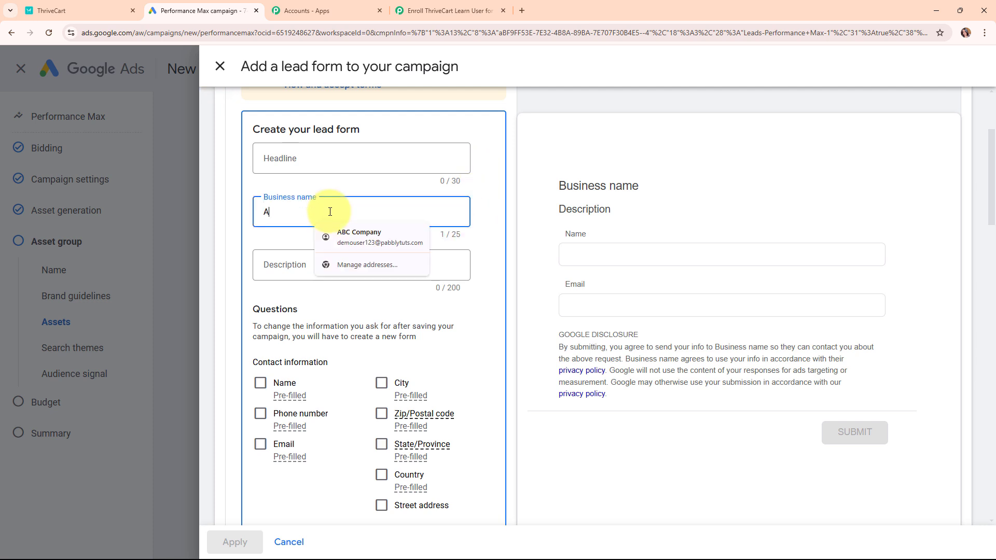
pyautogui.write('BC Company')
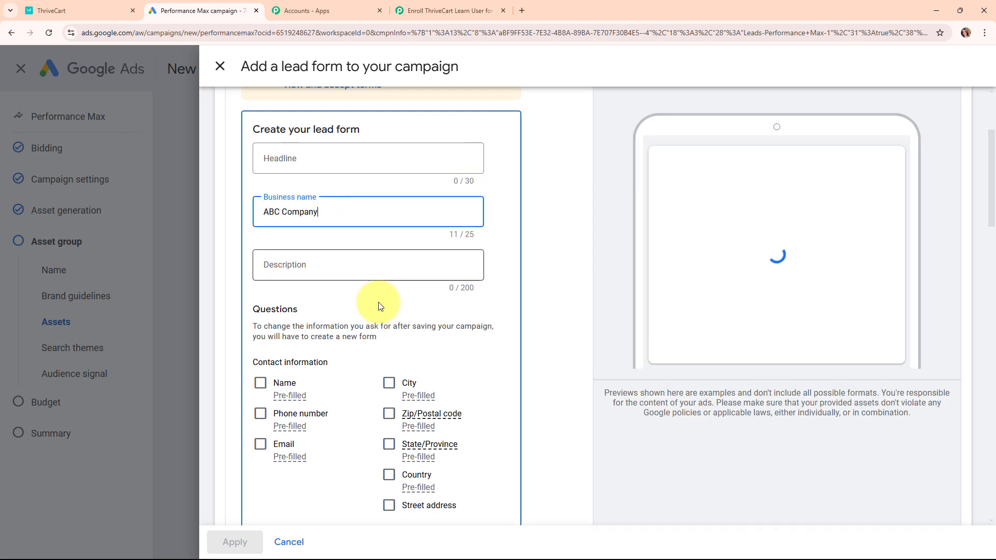
pyautogui.scroll(-3, 412, 332)
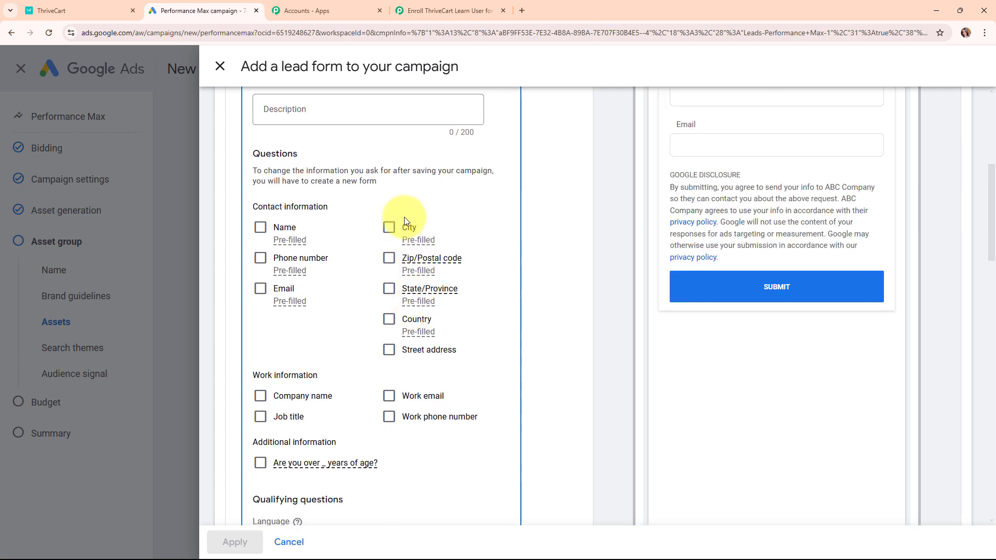
# Step: Add first and last name, phone number, email and city as lead form questions
pyautogui.click(261, 227)
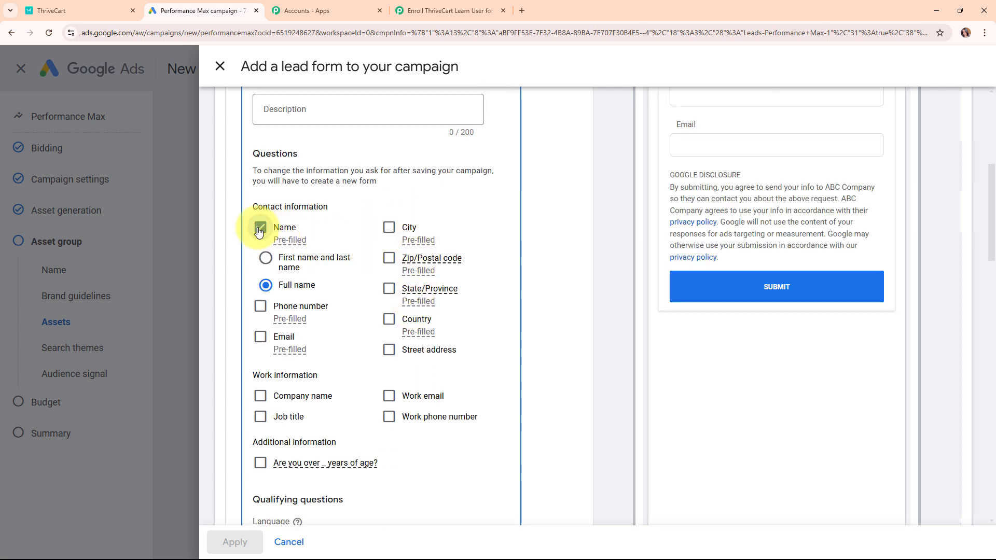
pyautogui.click(265, 260)
pyautogui.click(267, 307)
pyautogui.click(260, 337)
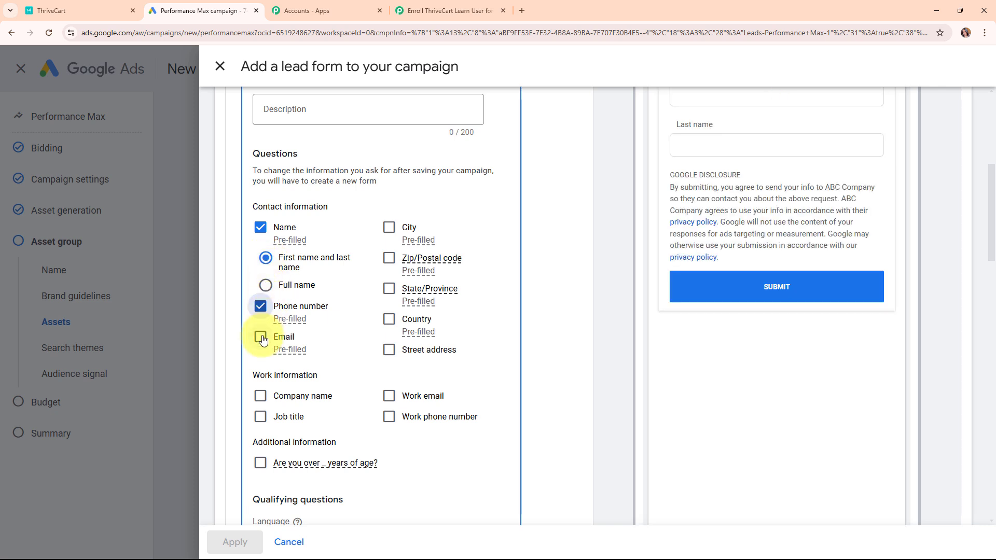
pyautogui.click(389, 227)
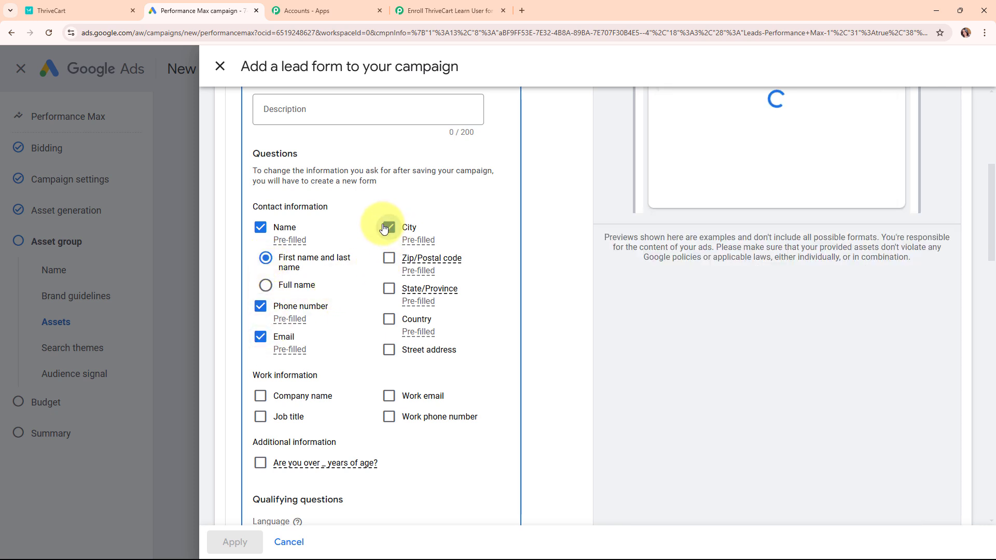
pyautogui.scroll(4, 845, 335)
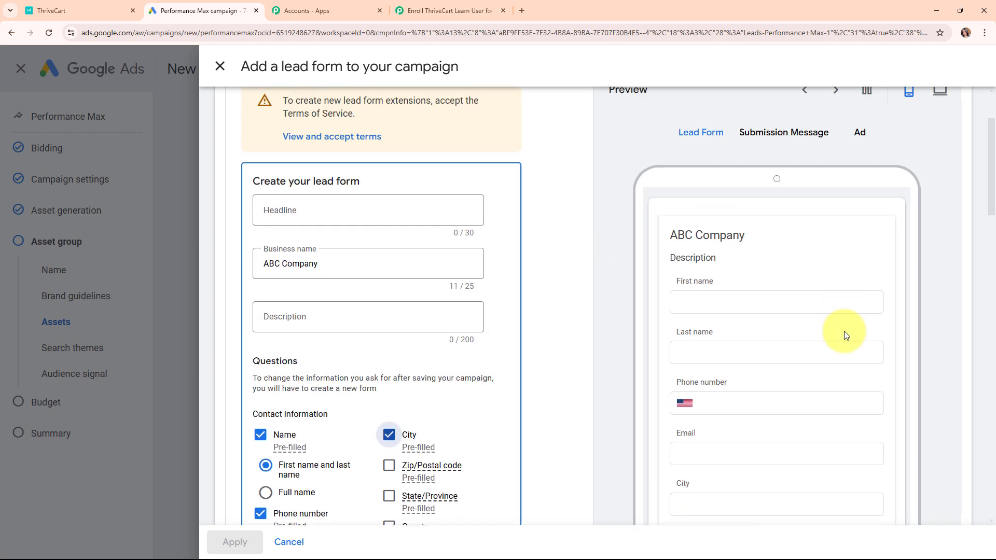
pyautogui.scroll(-5, 802, 285)
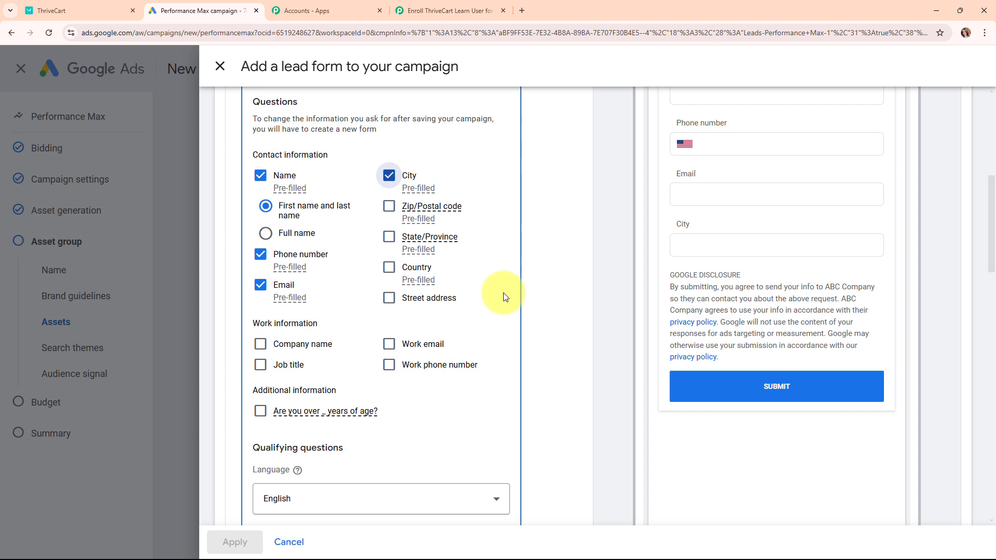
pyautogui.scroll(-10, 506, 296)
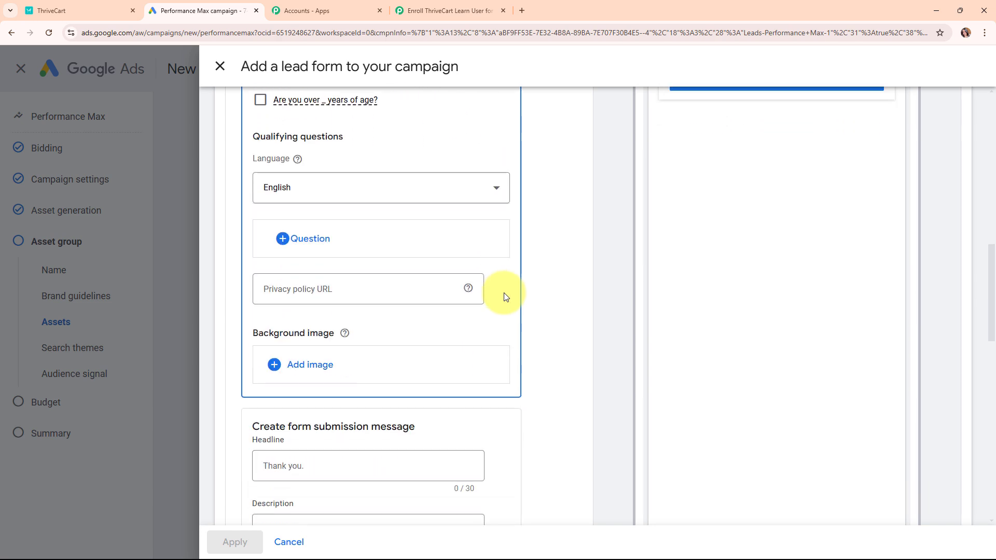
pyautogui.scroll(-6, 505, 297)
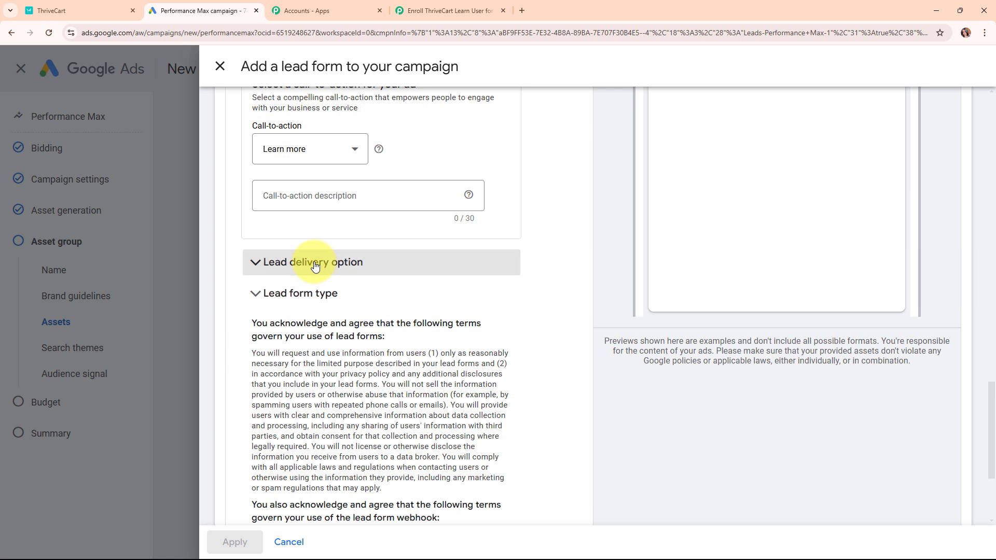
# Step: Reveal the lead delivery webhook integration and paste the Pabbly webhook URL
pyautogui.click(433, 265)
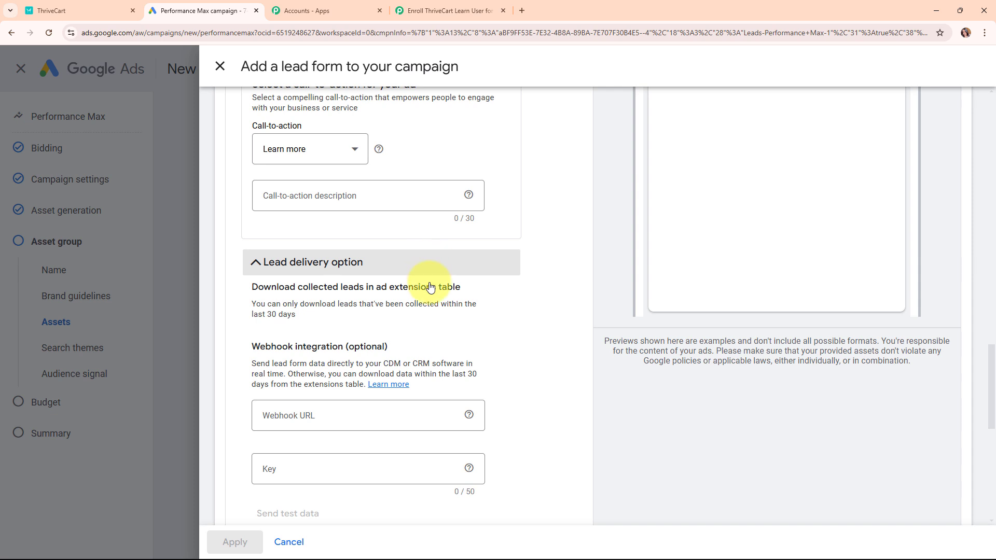
pyautogui.moveTo(247, 348); pyautogui.dragTo(361, 347)
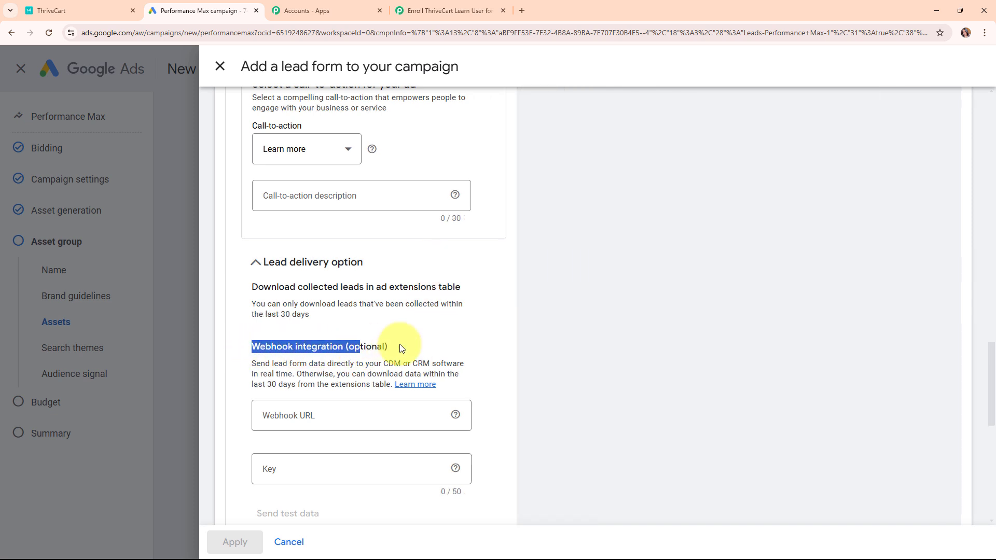
pyautogui.click(424, 343)
pyautogui.scroll(-4, 449, 330)
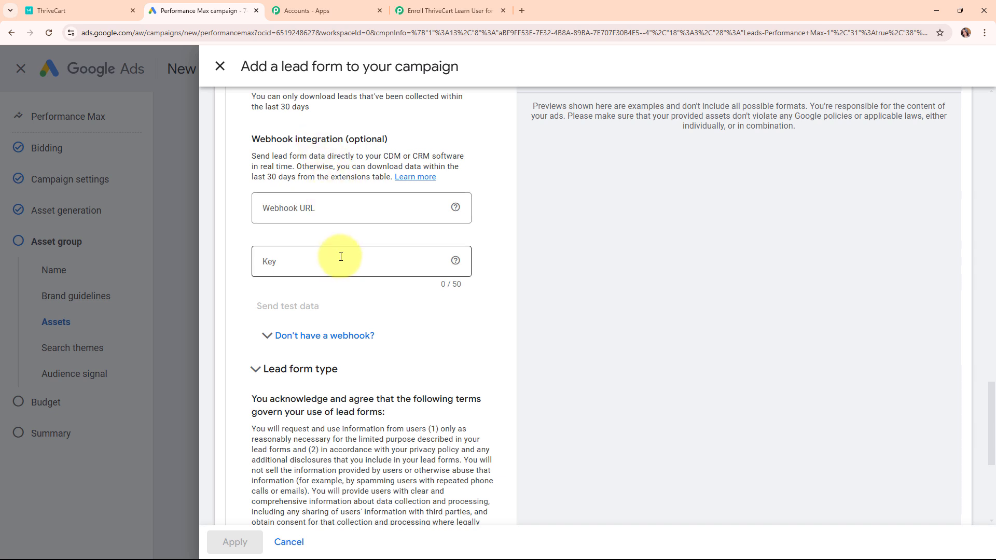
pyautogui.click(327, 211)
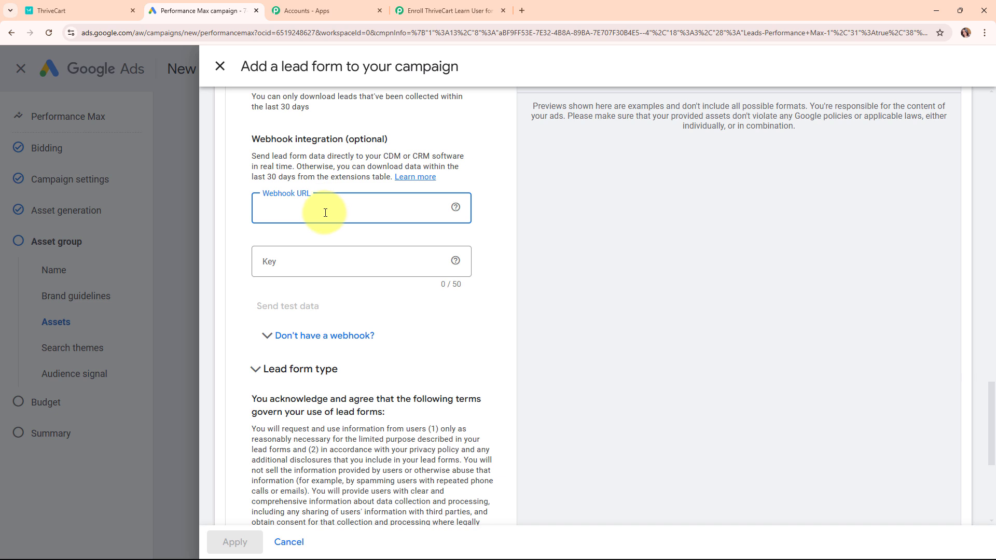
pyautogui.hotkey('ctrl', 'v')
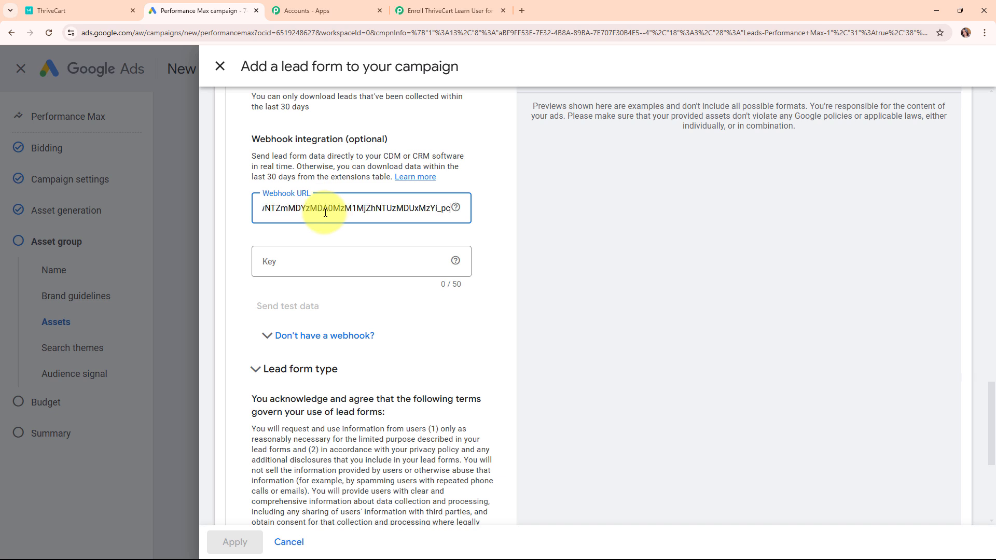
pyautogui.click(334, 239)
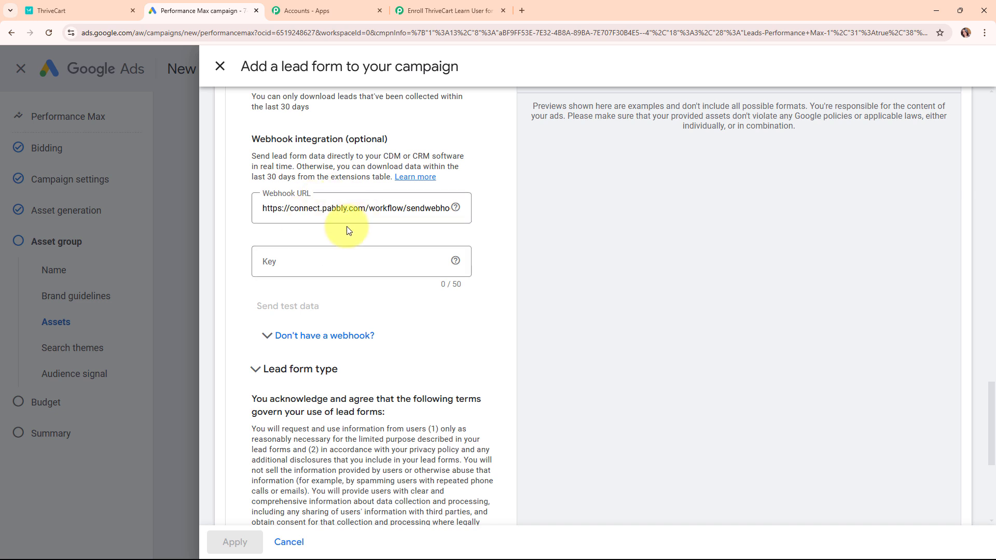
# Step: Enter 'Test' as the webhook key
pyautogui.click(355, 261)
pyautogui.write('Test')
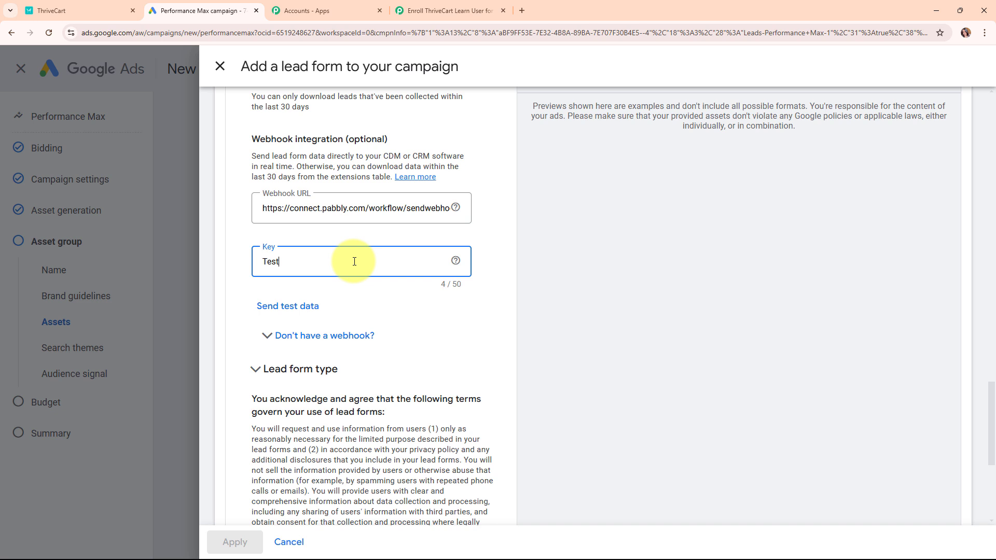
pyautogui.click(344, 302)
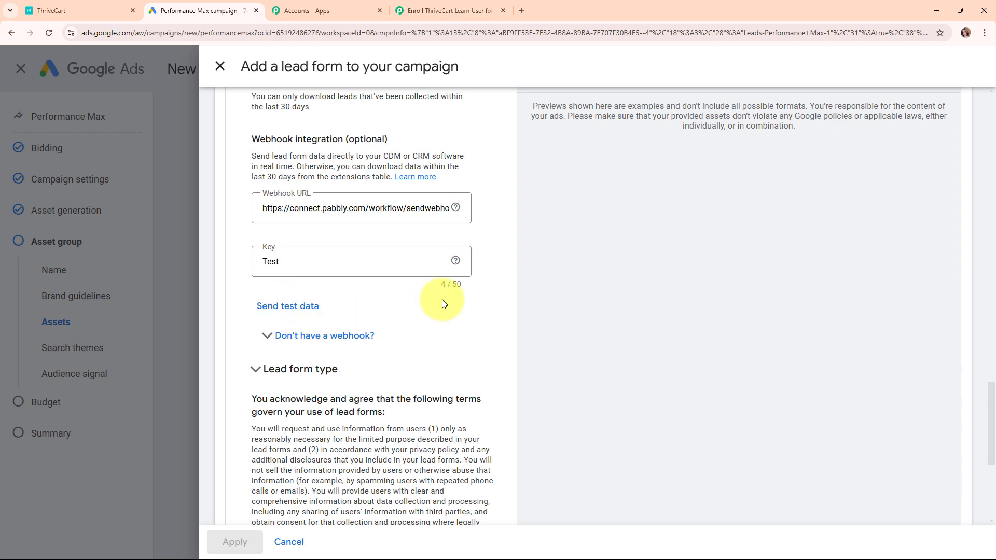
pyautogui.scroll(20, 549, 226)
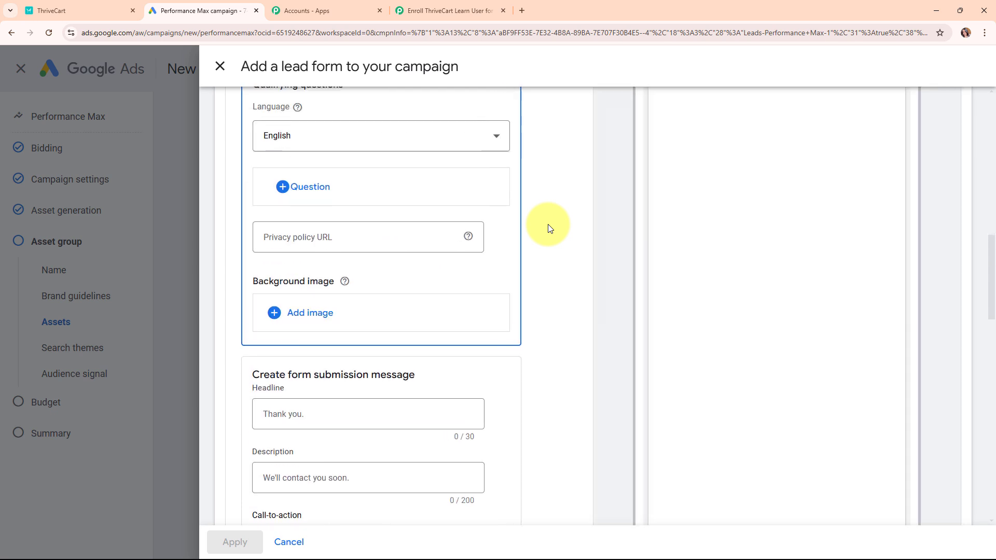
pyautogui.scroll(5, 548, 224)
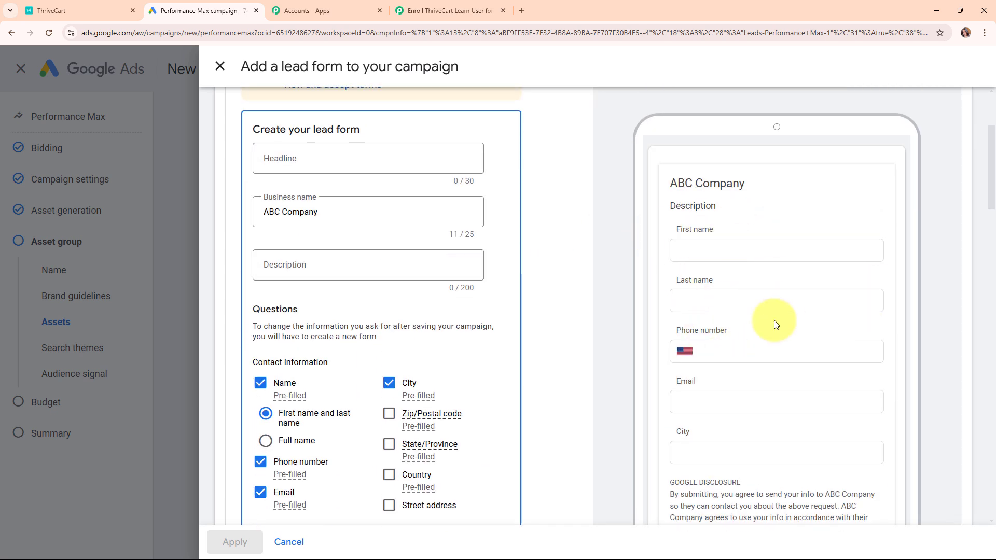
pyautogui.scroll(-5, 614, 335)
pyautogui.scroll(-15, 614, 336)
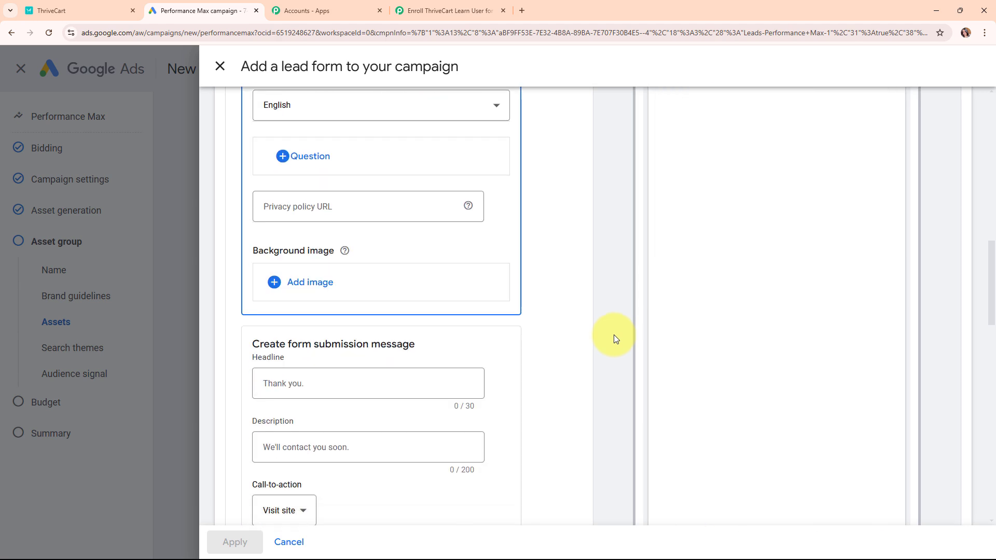
pyautogui.scroll(-4, 615, 329)
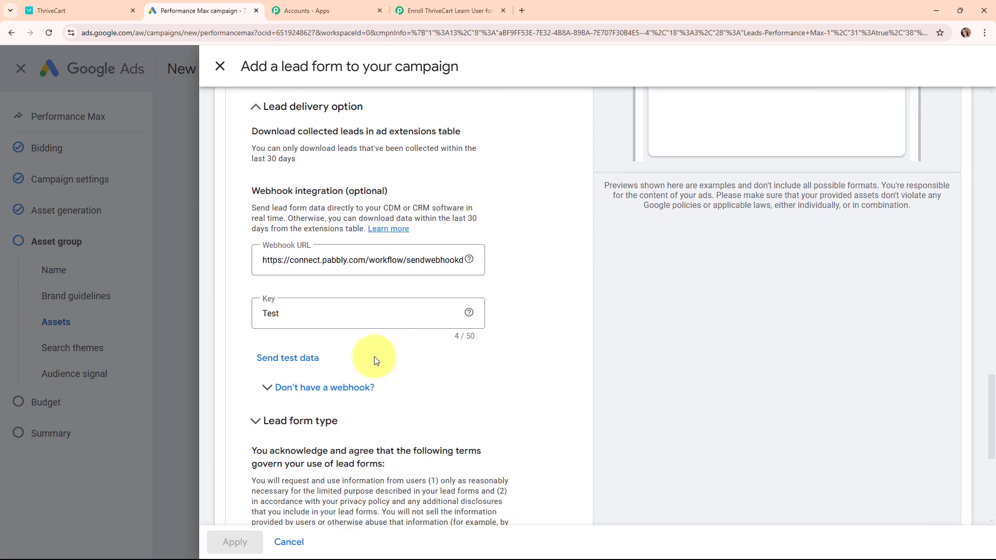
# Step: Send test lead data from the Google Ads form and go back to the Pabbly workflow
pyautogui.click(290, 361)
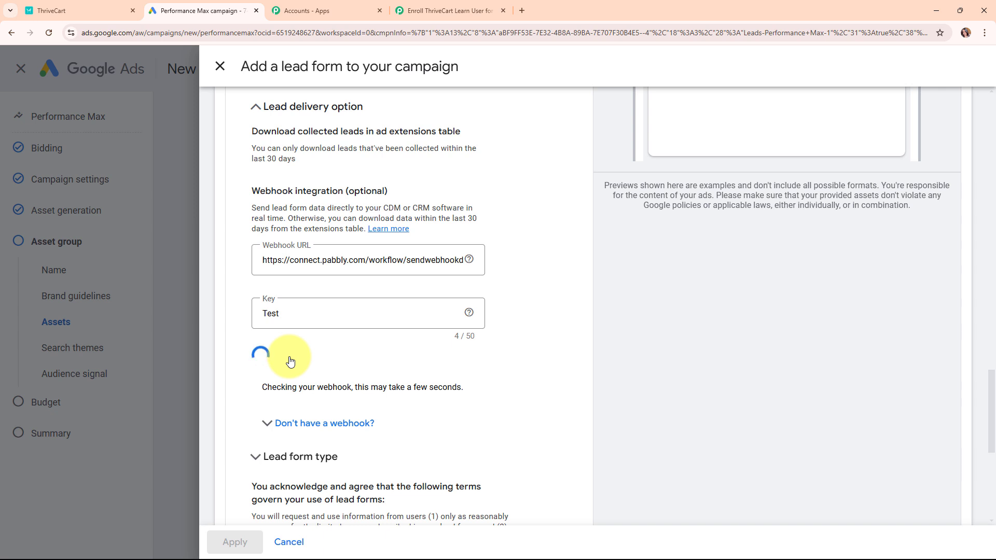
pyautogui.moveTo(287, 389); pyautogui.dragTo(347, 390)
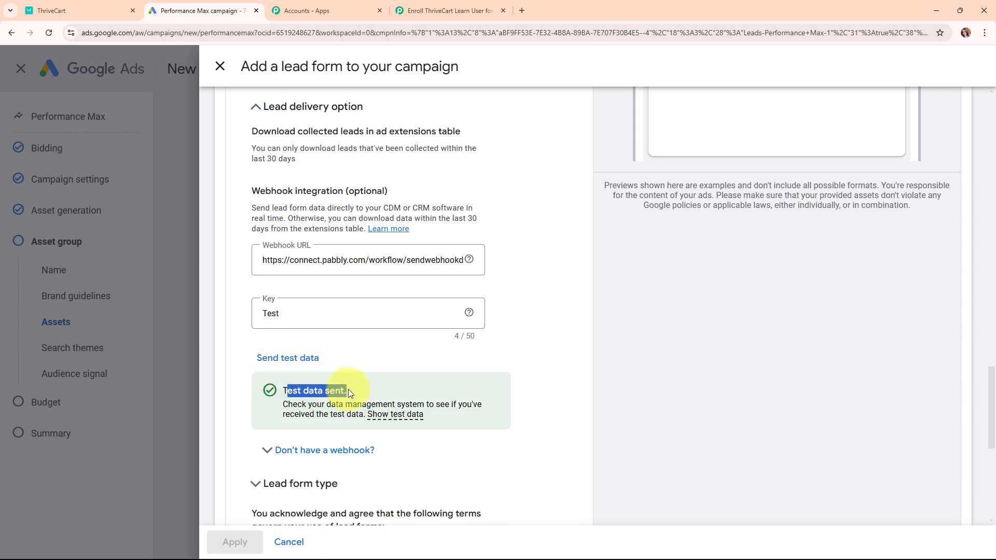
pyautogui.click(348, 389)
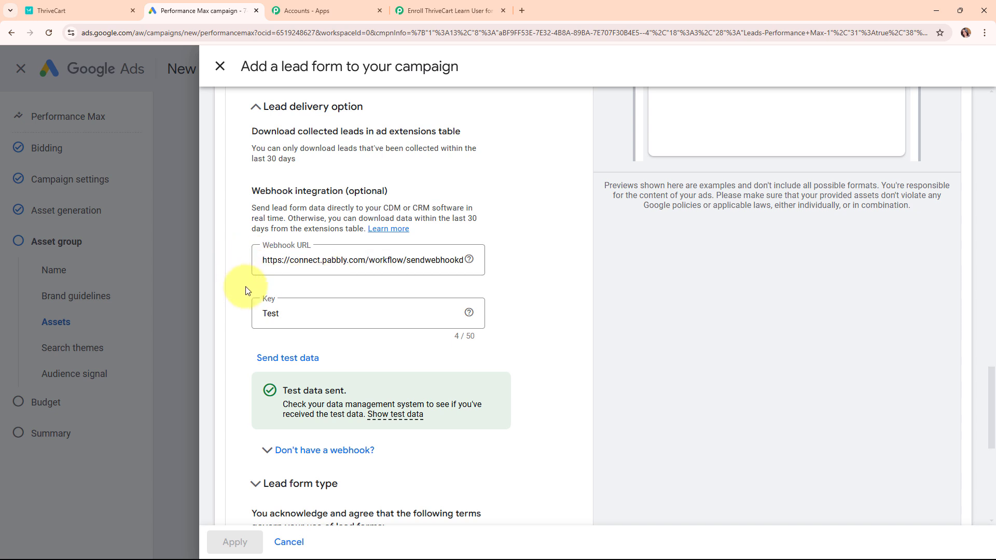
pyautogui.click(425, 10)
# Step: Review the received city, email, phone, last name and first name values
pyautogui.click(573, 296)
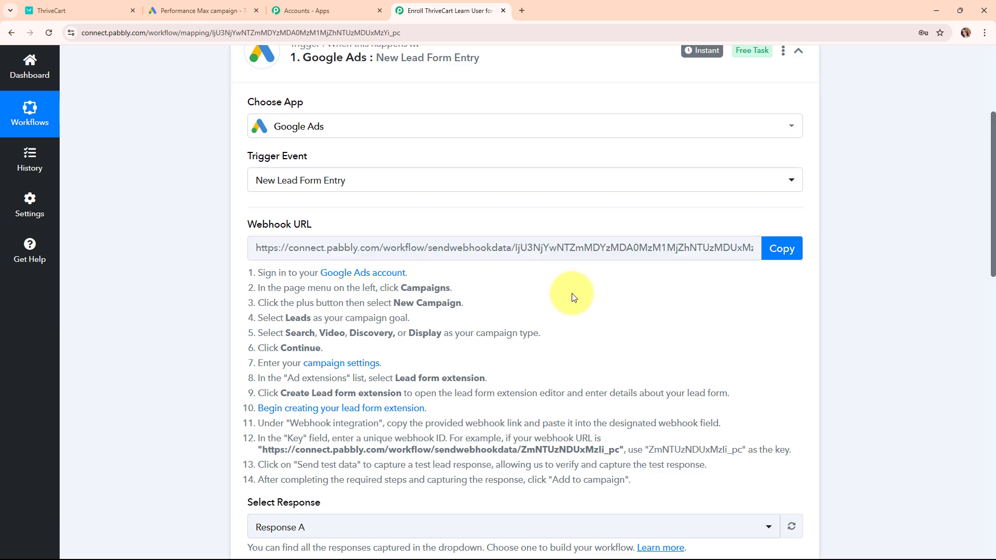
pyautogui.scroll(-8, 574, 297)
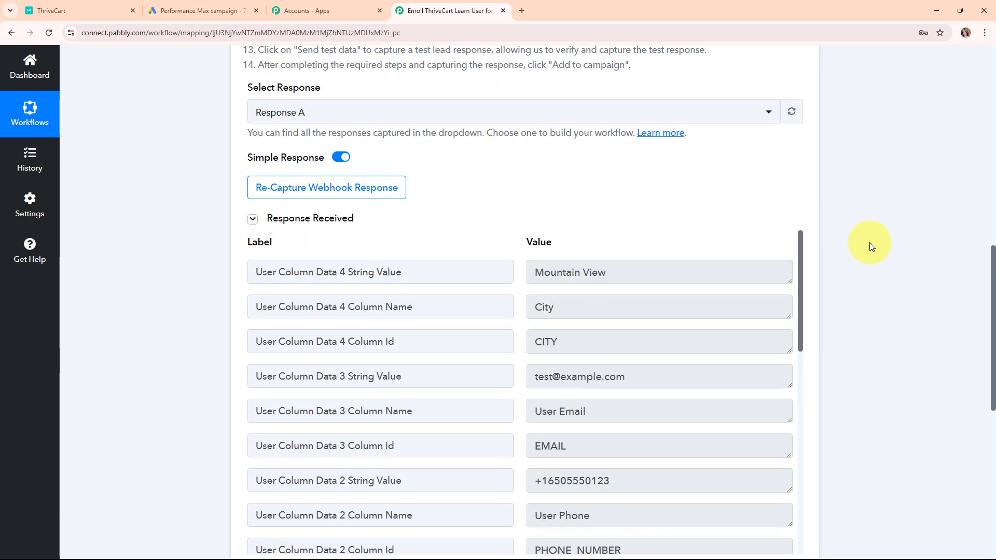
pyautogui.scroll(-3, 600, 111)
pyautogui.tripleClick(583, 116)
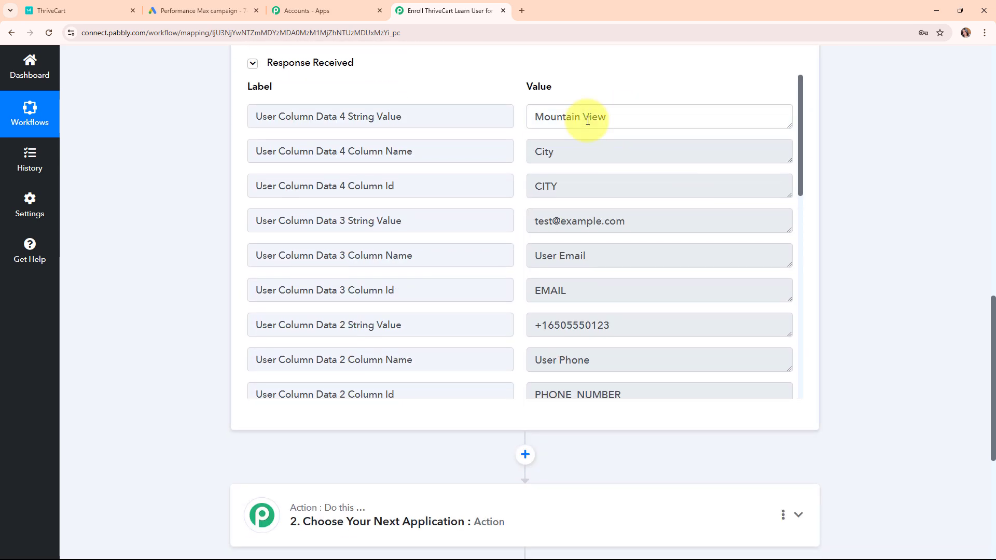
pyautogui.tripleClick(633, 215)
pyautogui.tripleClick(657, 325)
pyautogui.scroll(-5, 666, 285)
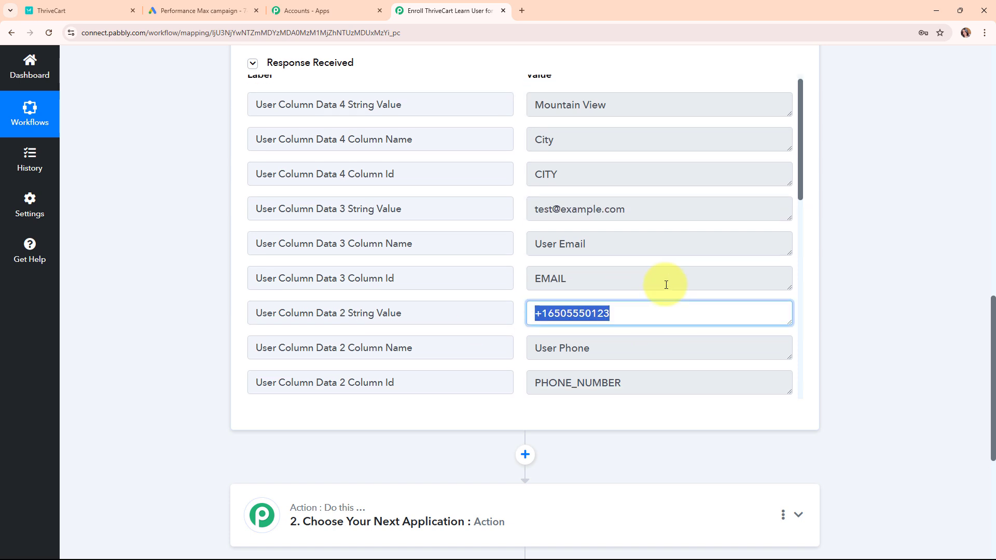
pyautogui.tripleClick(624, 166)
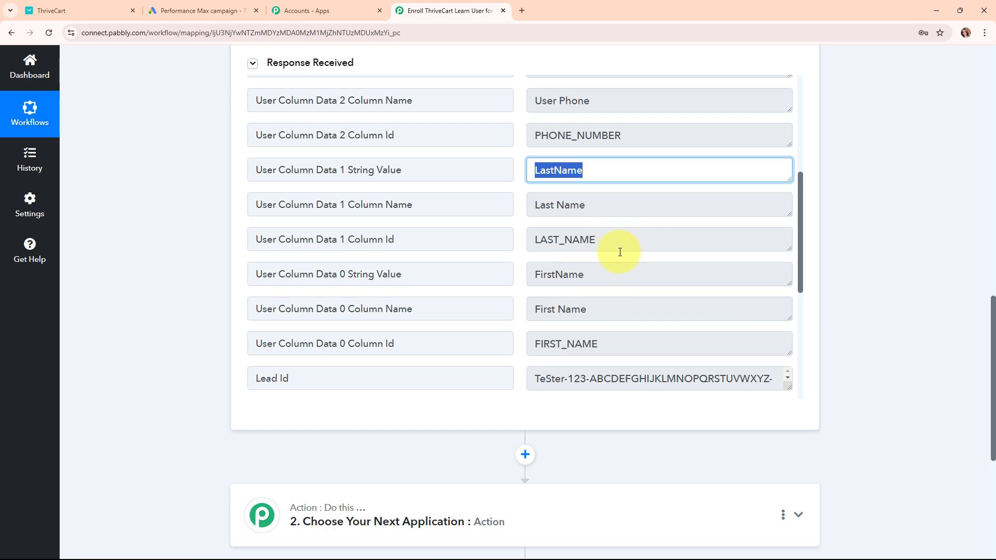
pyautogui.click(577, 278)
pyautogui.tripleClick(577, 278)
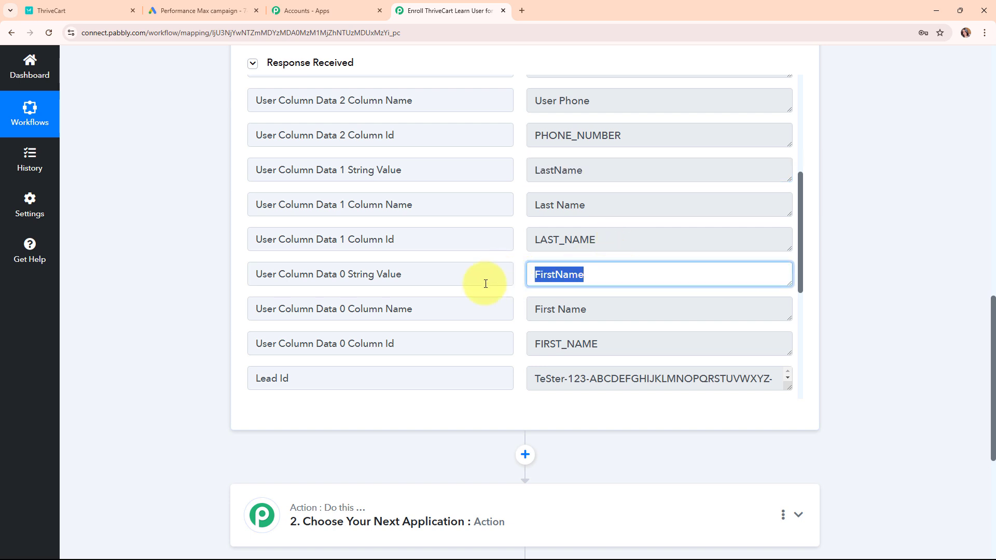
# Step: Collapse the Google Ads trigger step to view the whole workflow
pyautogui.scroll(-3, 652, 296)
pyautogui.scroll(-2, 654, 298)
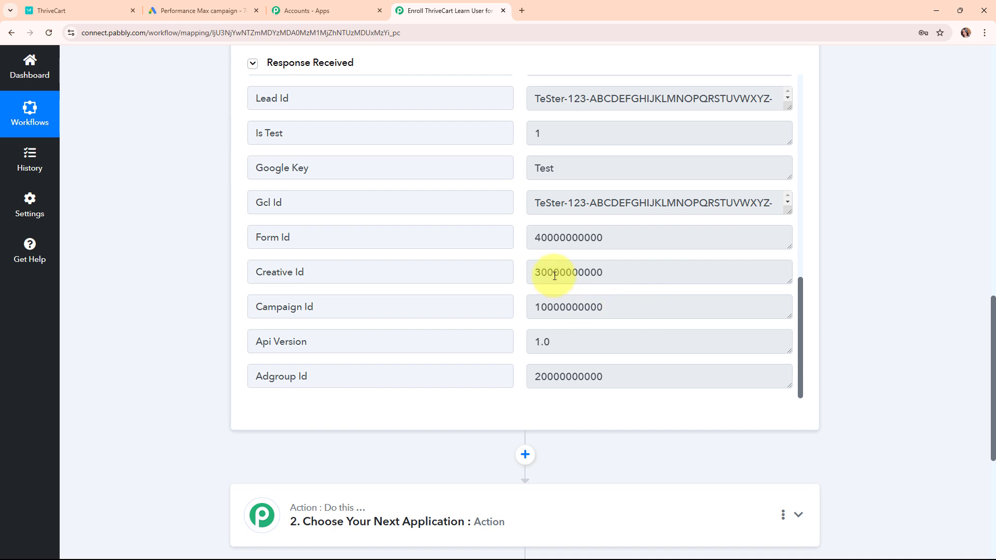
pyautogui.scroll(7, 812, 215)
pyautogui.scroll(5, 814, 202)
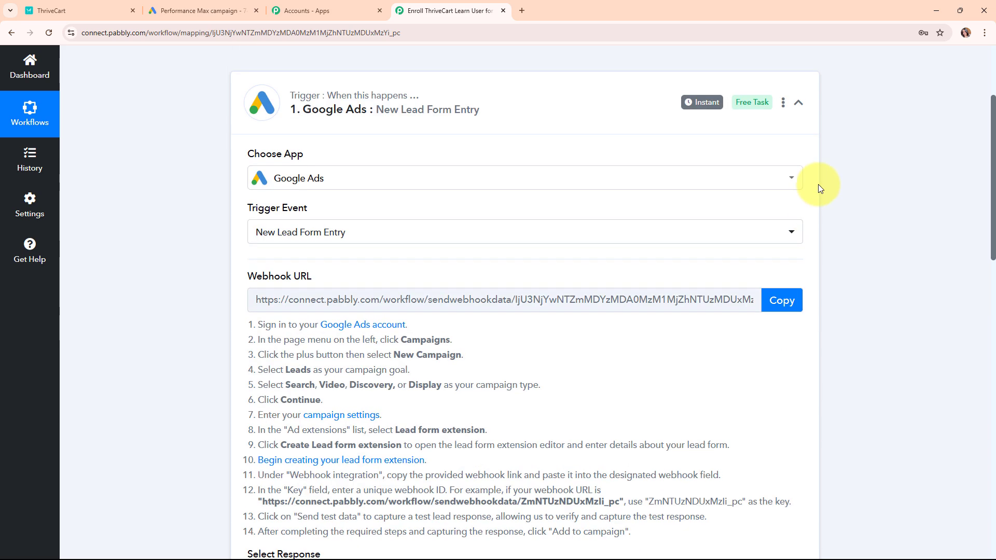
pyautogui.click(798, 97)
pyautogui.scroll(2, 799, 99)
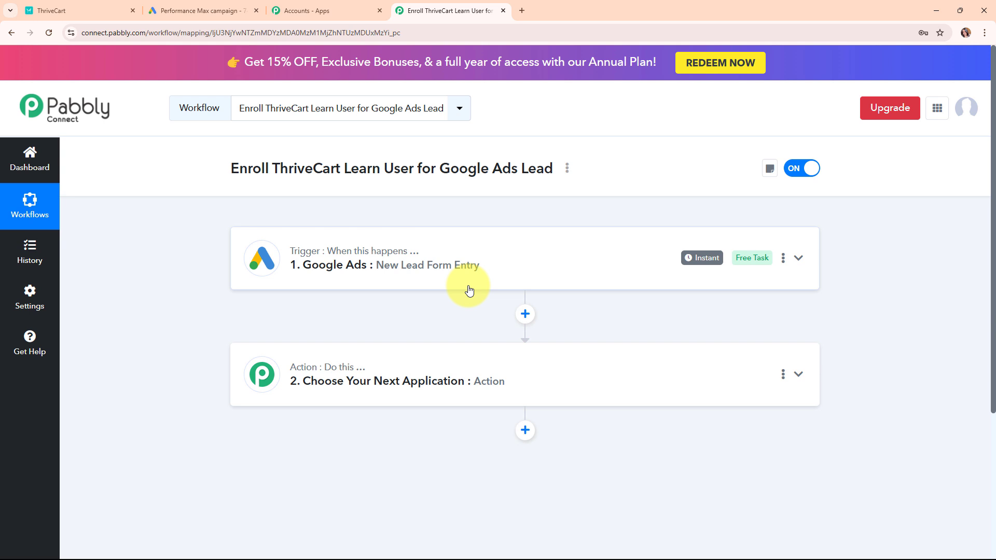
# Step: Search 'thri' and choose ThriveCart Learn + as the action app
pyautogui.click(487, 358)
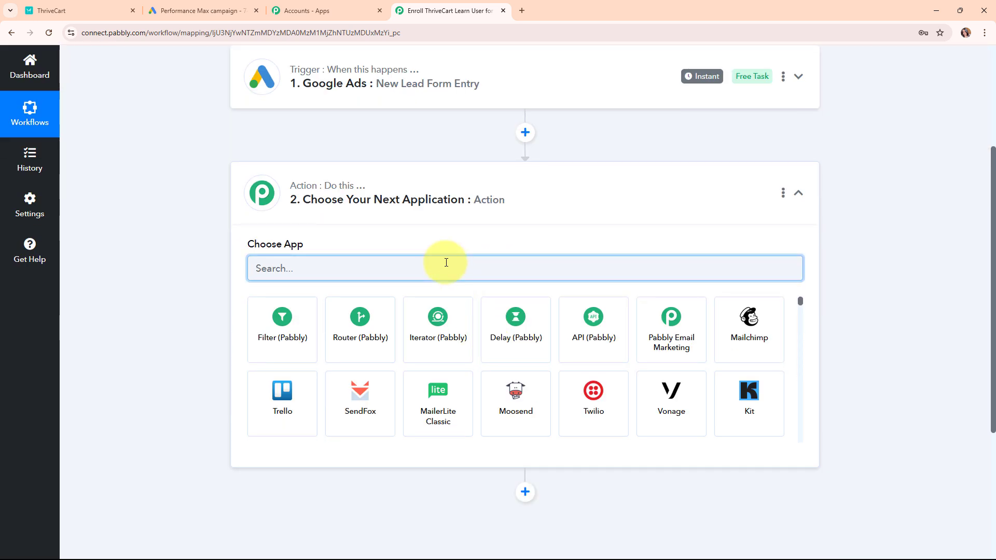
pyautogui.write('thri')
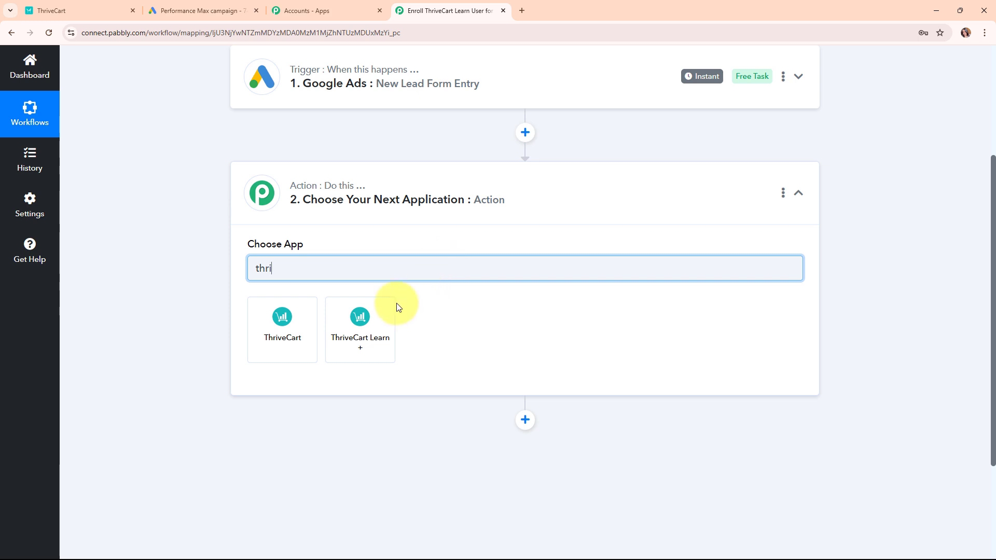
pyautogui.click(383, 324)
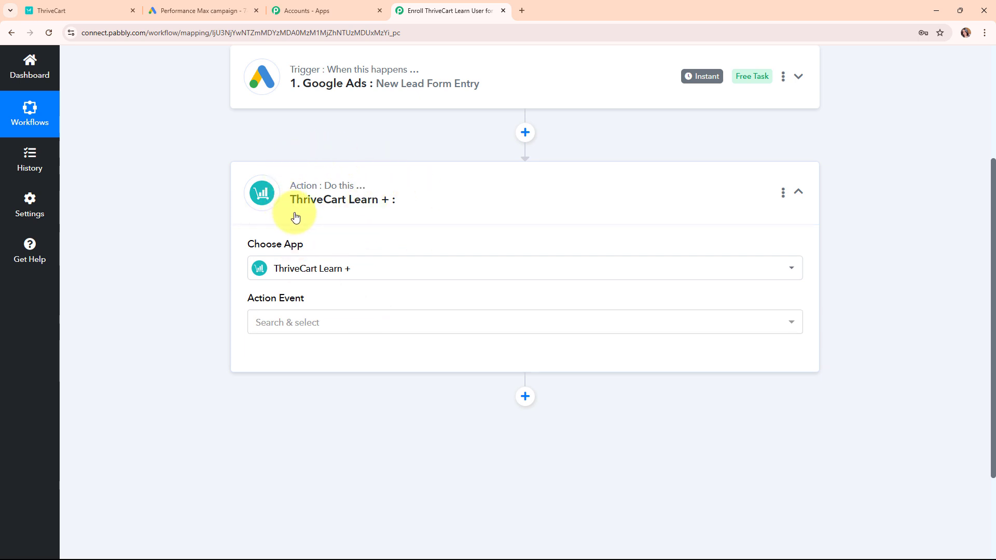
# Step: Set the action event to Create New Student and start connecting the ThriveCart Learn + account
pyautogui.click(298, 331)
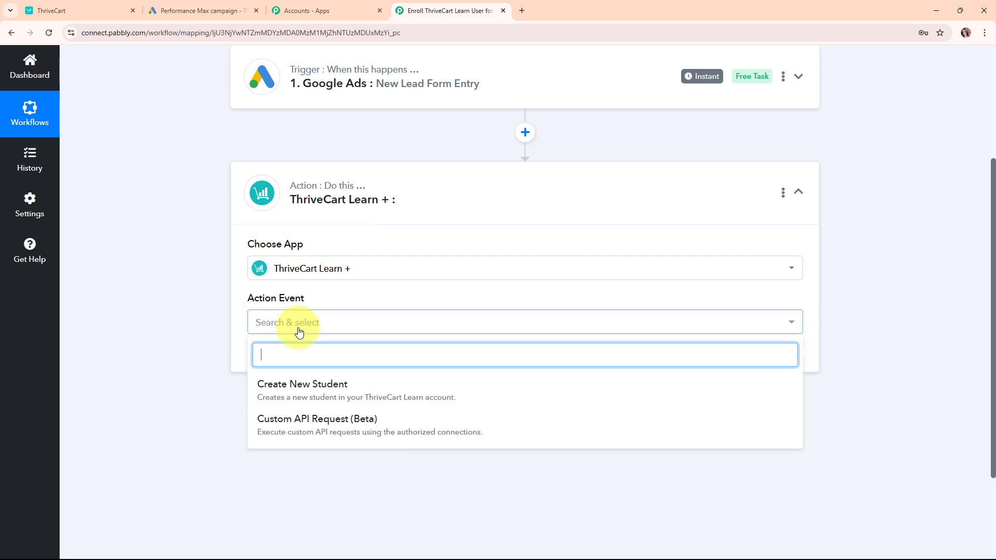
pyautogui.click(322, 384)
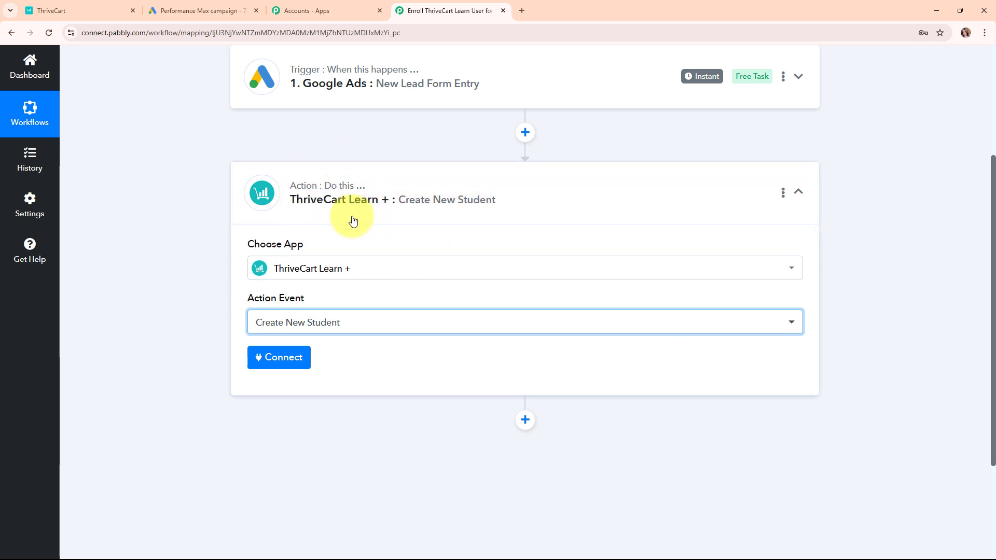
pyautogui.click(275, 368)
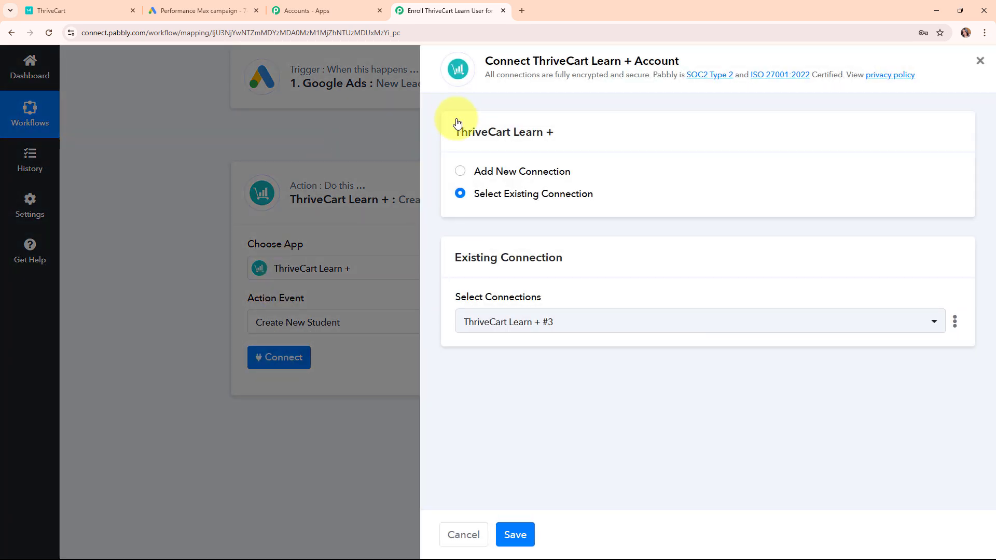
# Step: Switch to adding a new connection, ThriveCart Learn + #4, and go to ThriveCart for its API key
pyautogui.click(464, 171)
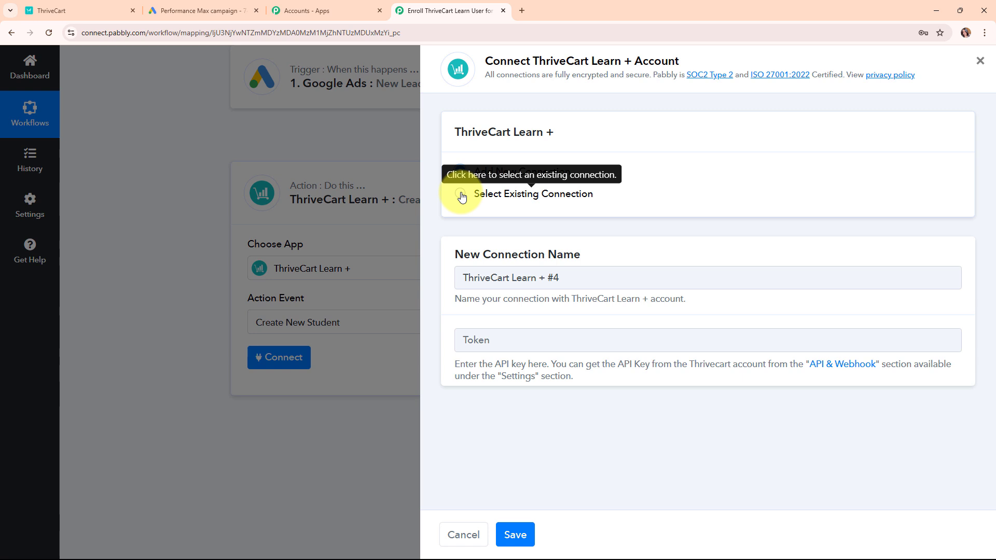
pyautogui.moveTo(452, 253); pyautogui.dragTo(693, 262)
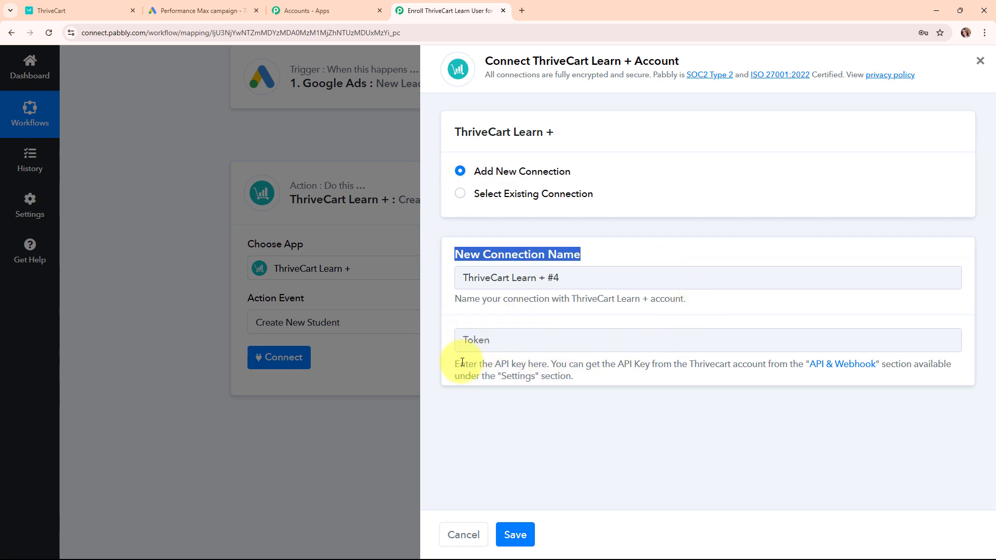
pyautogui.moveTo(448, 362); pyautogui.dragTo(609, 390)
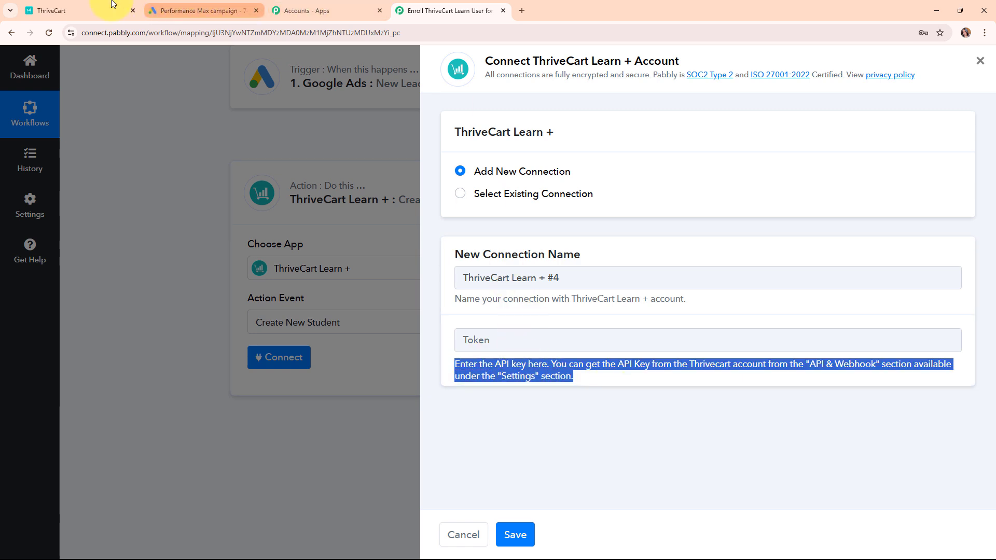
pyautogui.click(90, 6)
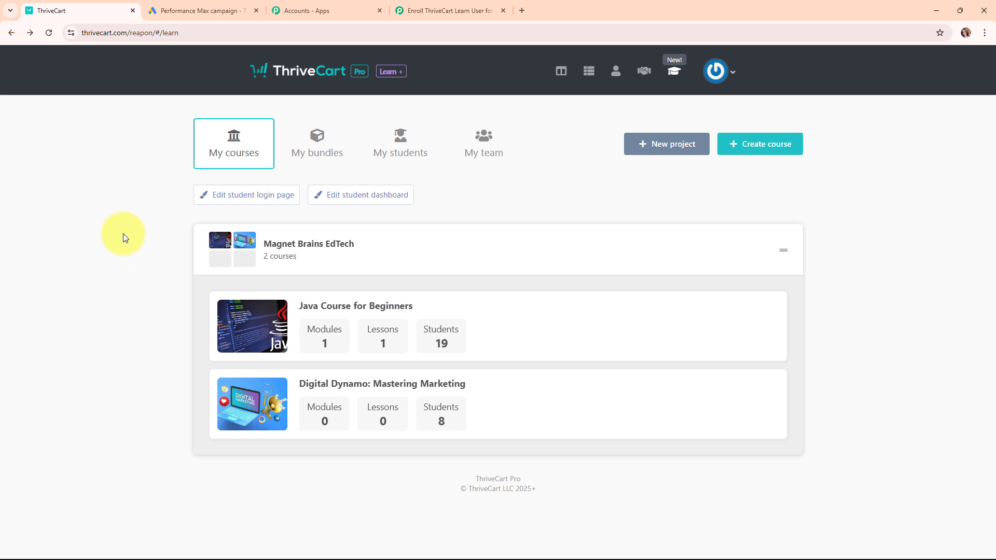
# Step: Open ThriveCart's account settings at the API & webhooks API keys page
pyautogui.click(733, 72)
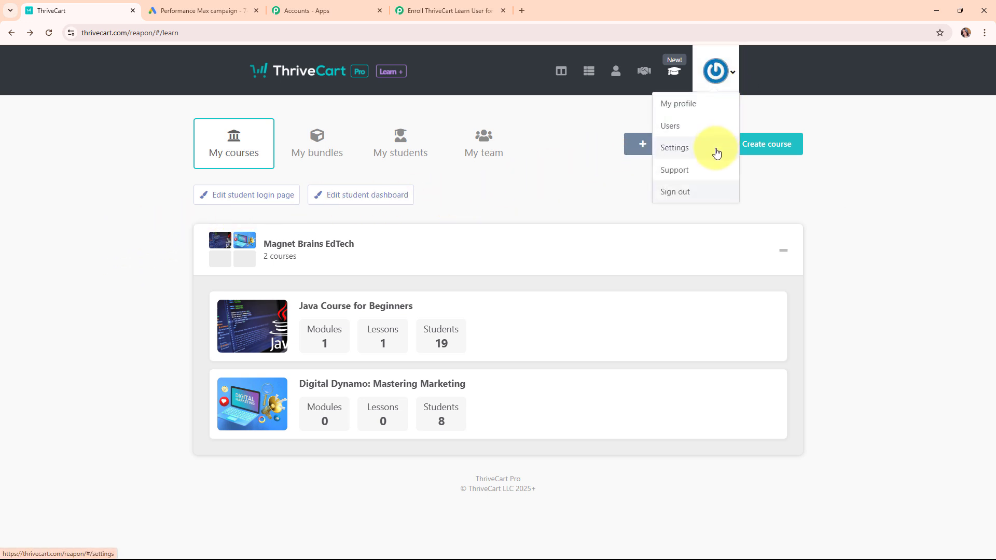
pyautogui.click(685, 151)
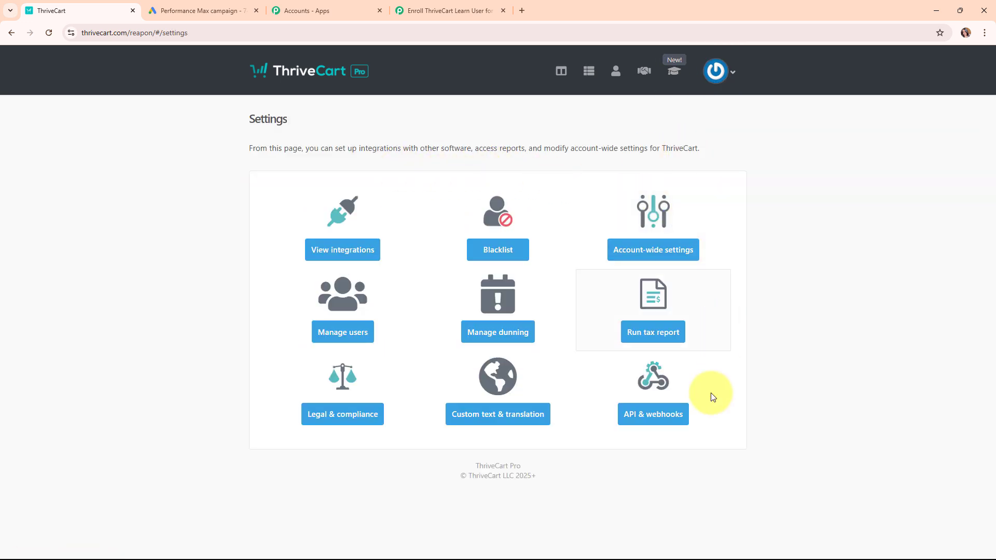
pyautogui.click(645, 419)
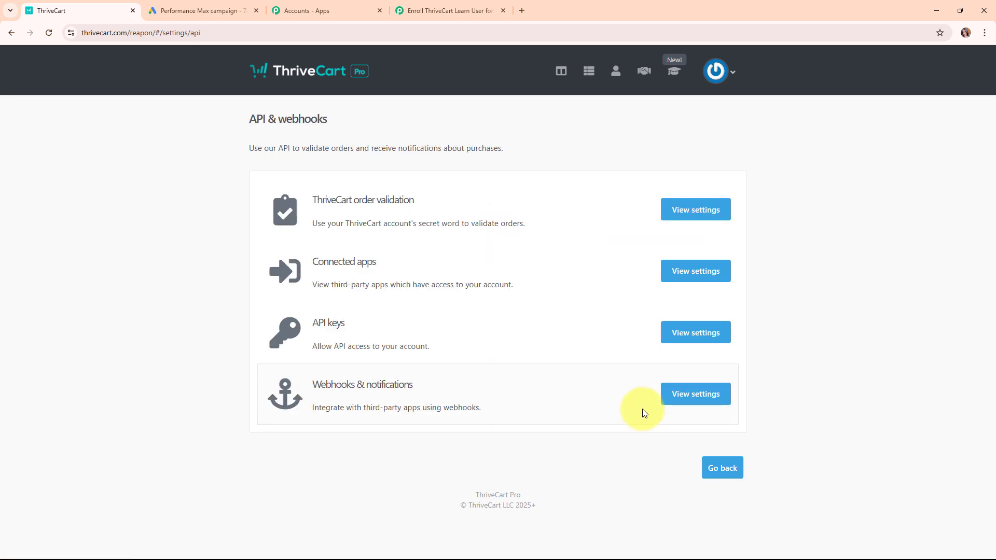
pyautogui.click(693, 341)
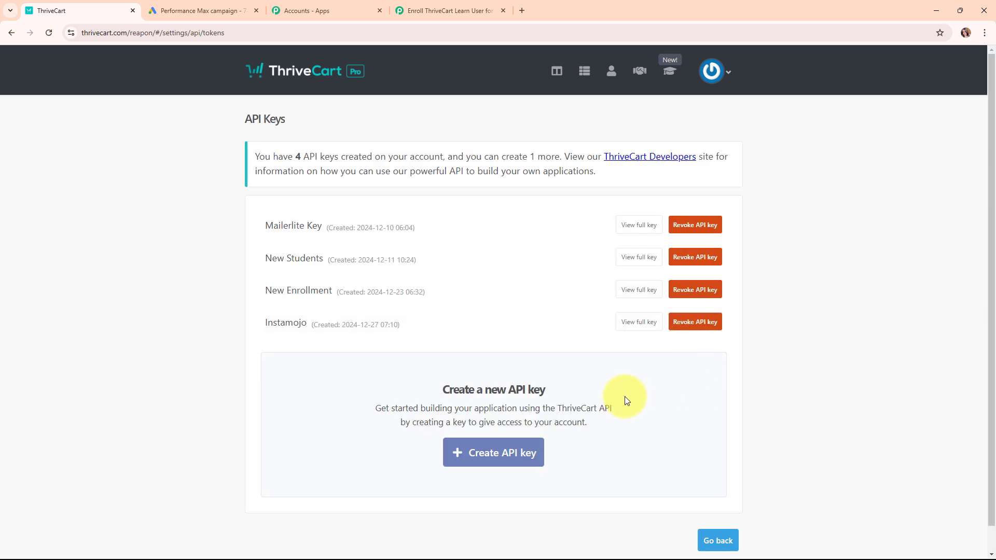
# Step: Create a new API key named New Lead and copy it for Pabbly Connect
pyautogui.click(508, 465)
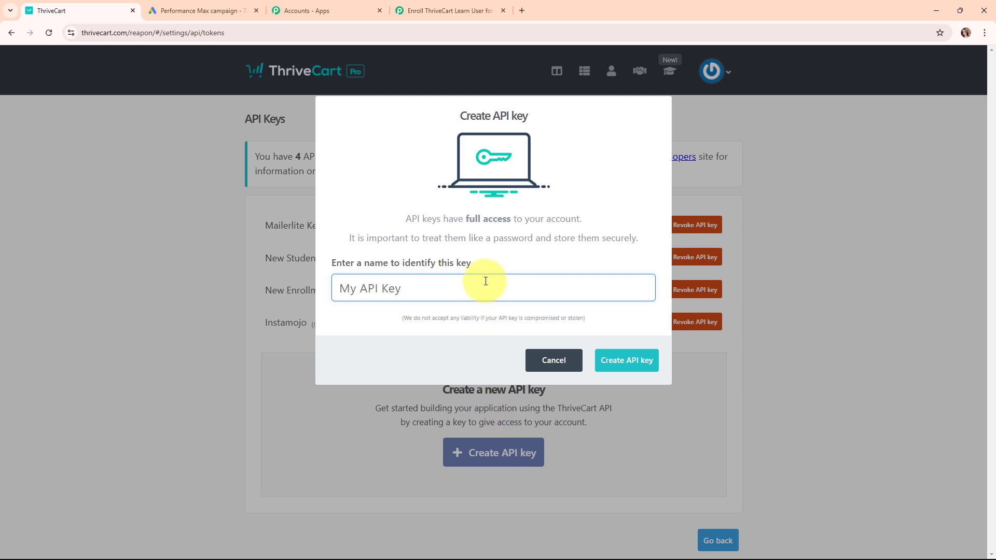
pyautogui.write('Ne')
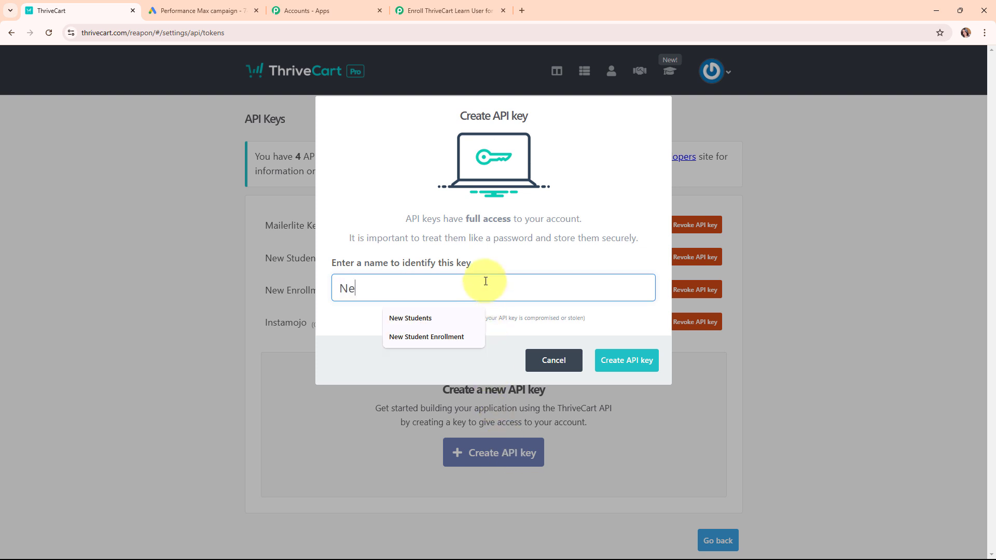
pyautogui.write('w Lead')
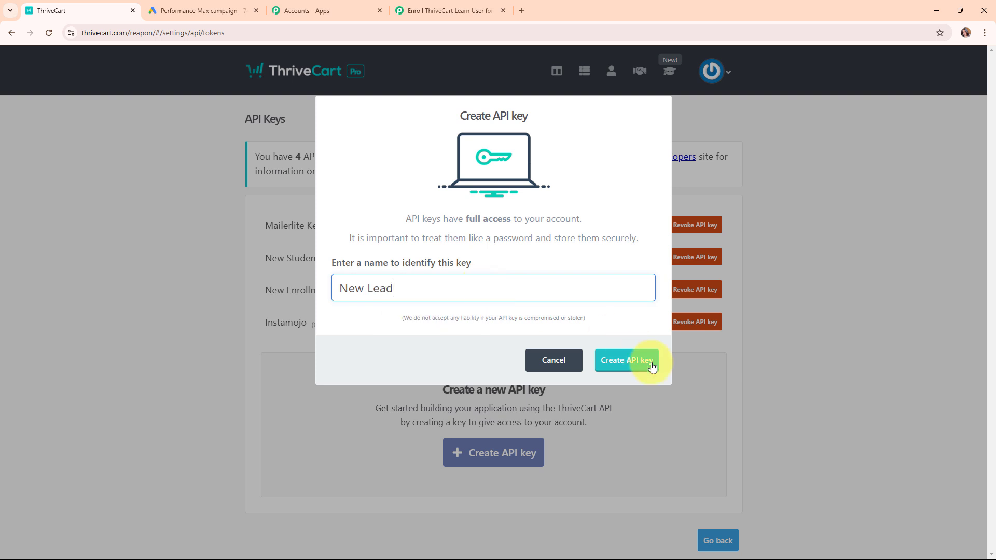
pyautogui.click(652, 367)
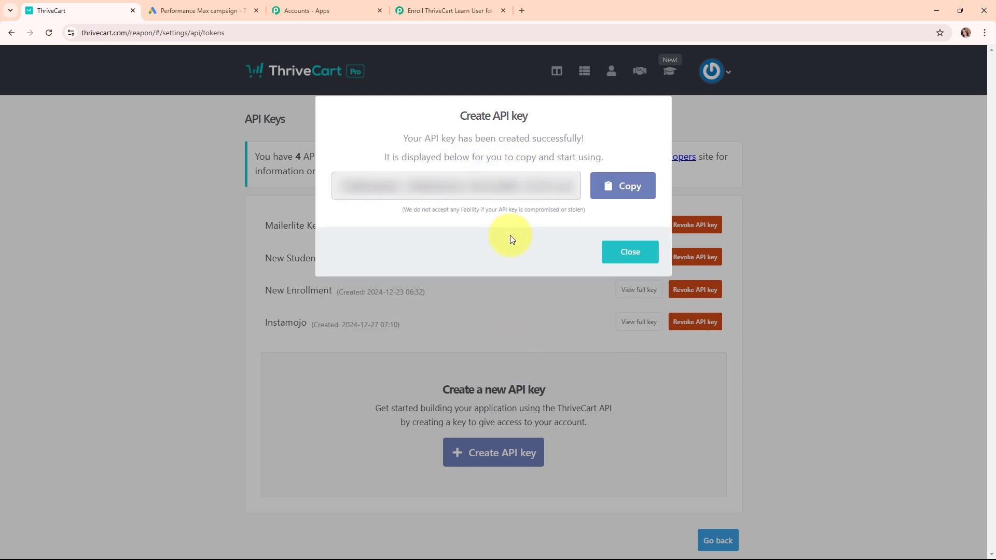
pyautogui.click(617, 193)
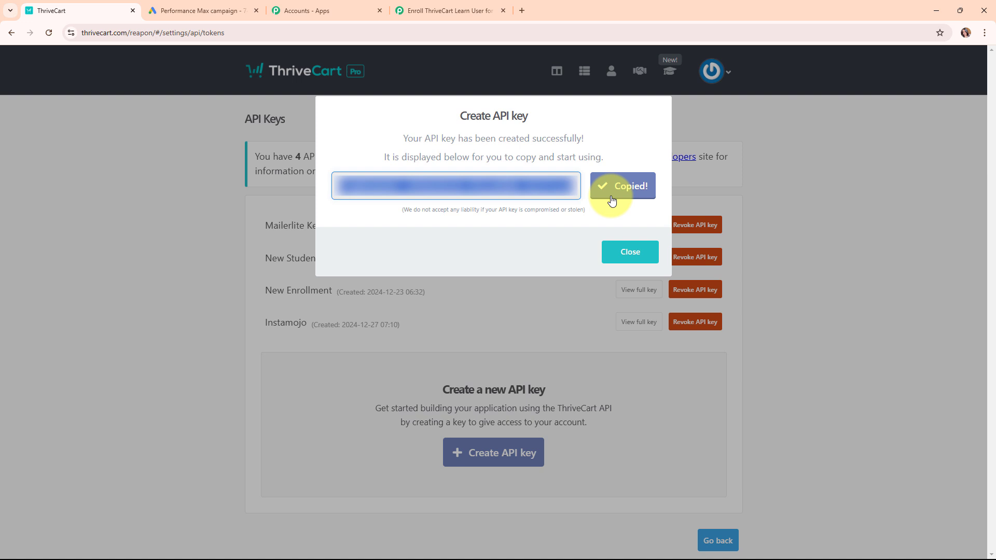
pyautogui.click(630, 252)
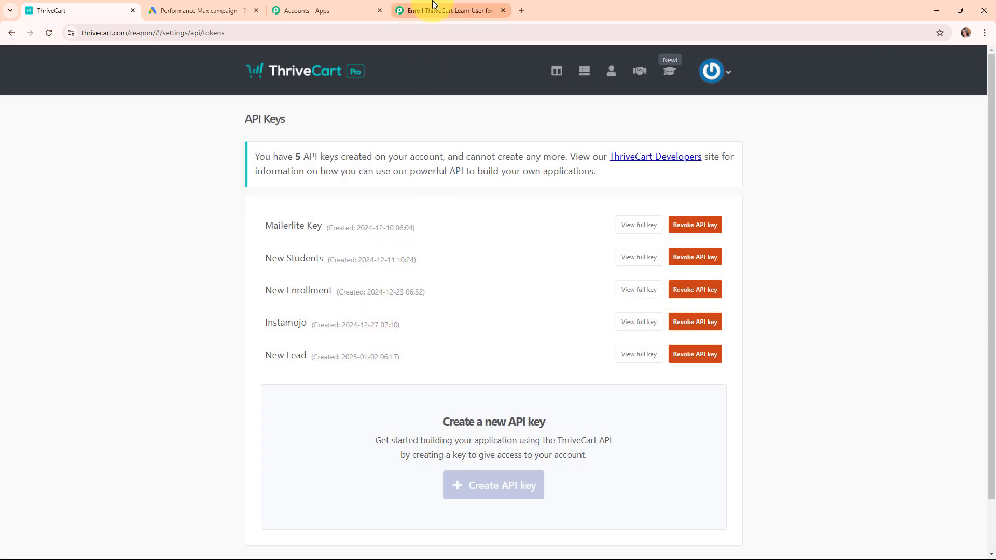
pyautogui.click(448, 10)
# Step: Paste the copied New Lead API key into the connection and save it
pyautogui.click(509, 339)
pyautogui.rightClick(520, 338)
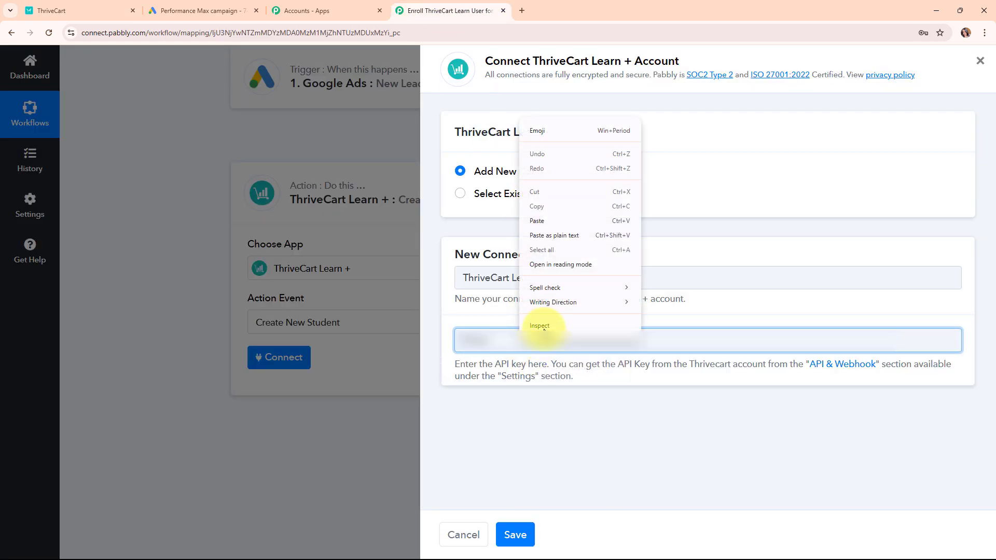
pyautogui.click(555, 223)
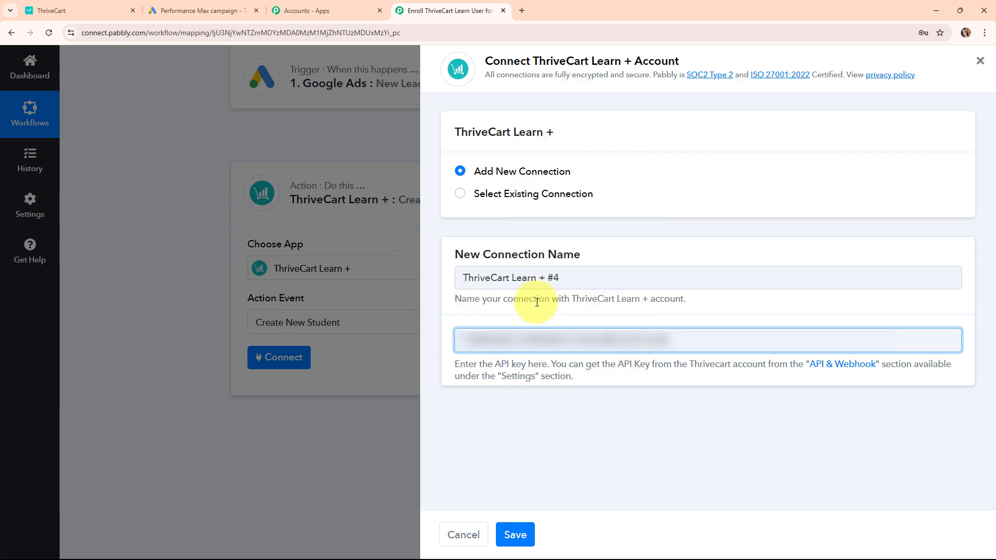
pyautogui.click(523, 534)
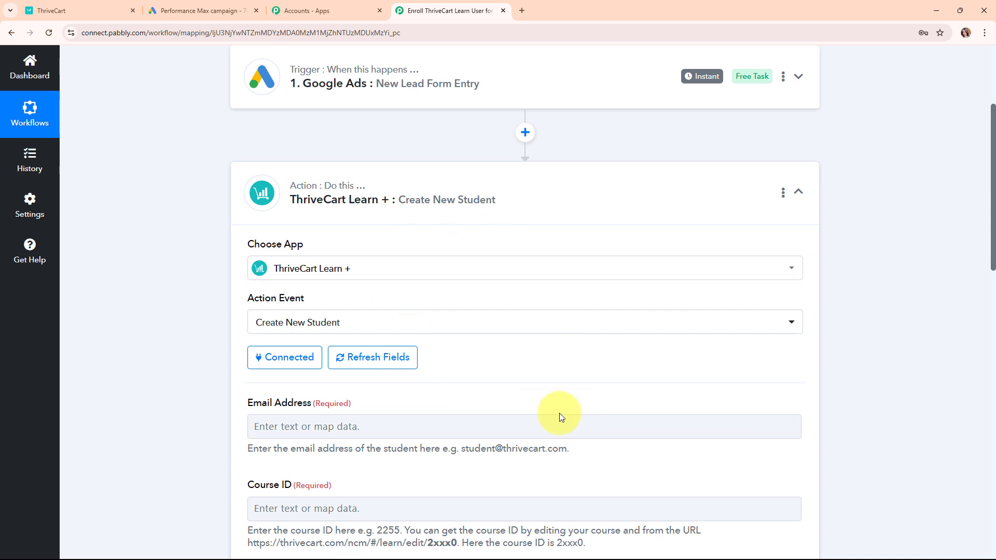
# Step: Review the Create New Student fields, starting with Email Address
pyautogui.scroll(-4, 547, 359)
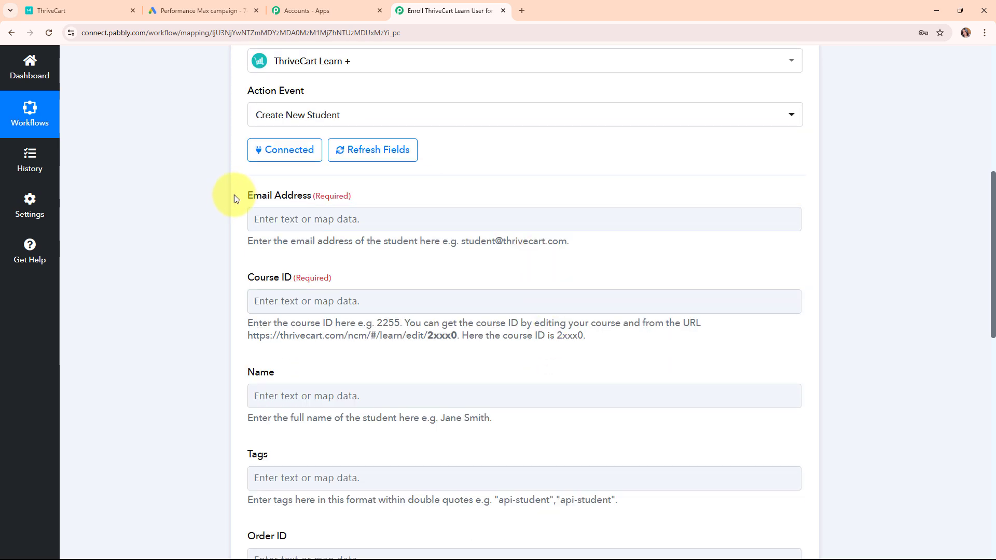
pyautogui.moveTo(235, 195); pyautogui.dragTo(314, 193)
pyautogui.click(387, 196)
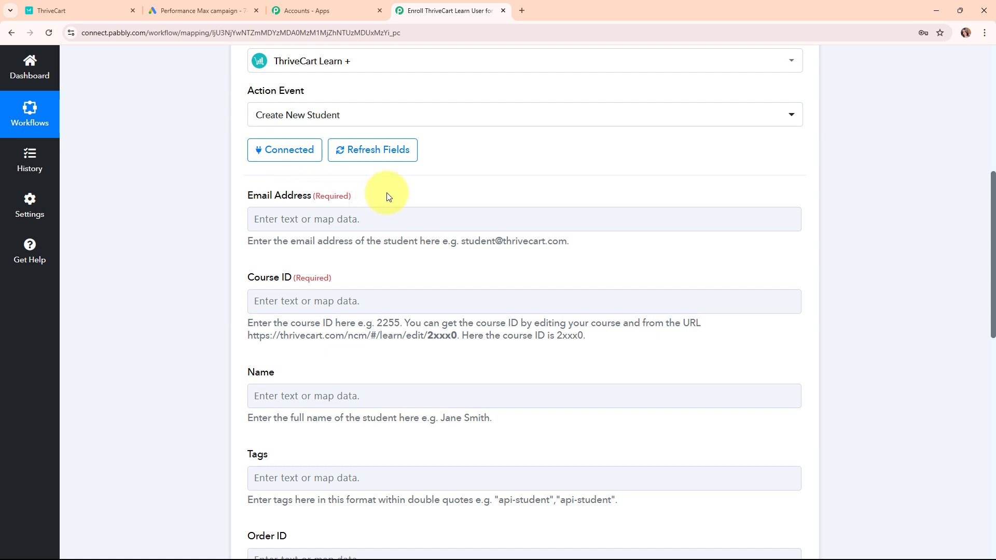
pyautogui.click(394, 210)
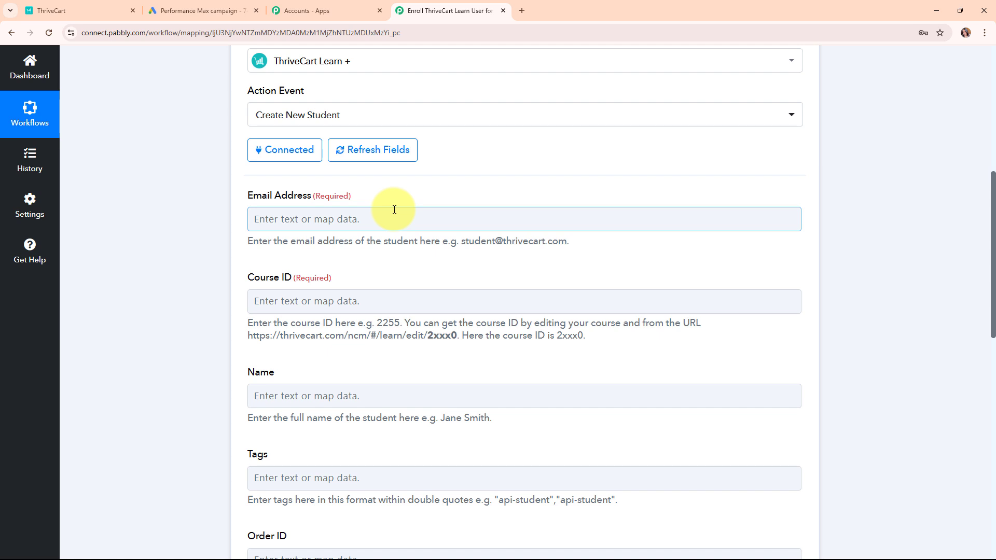
pyautogui.click(394, 209)
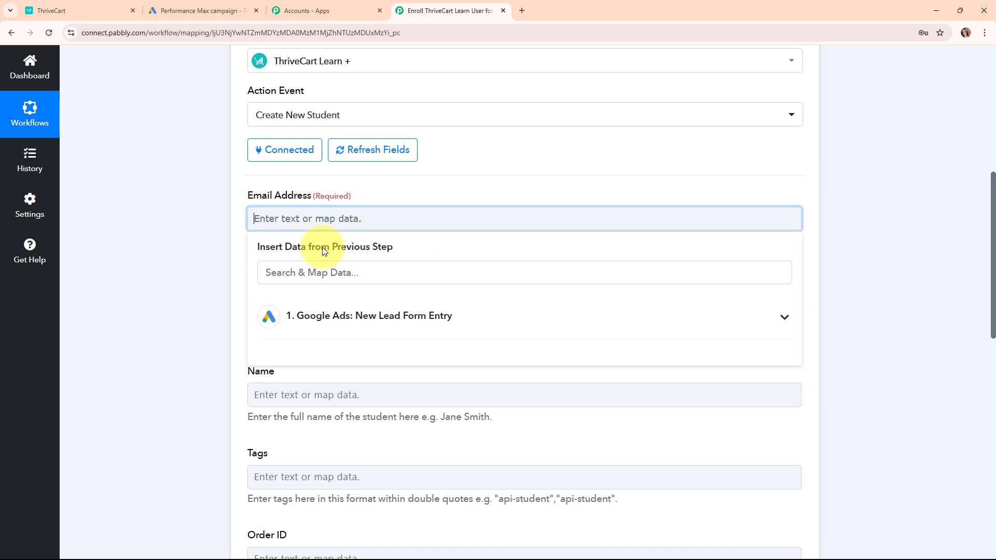
pyautogui.click(474, 324)
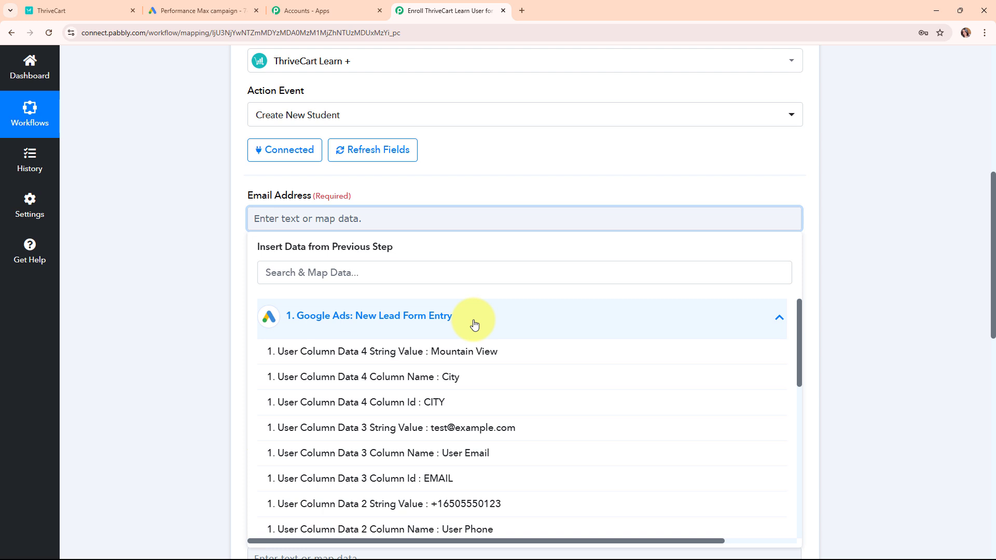
pyautogui.click(507, 441)
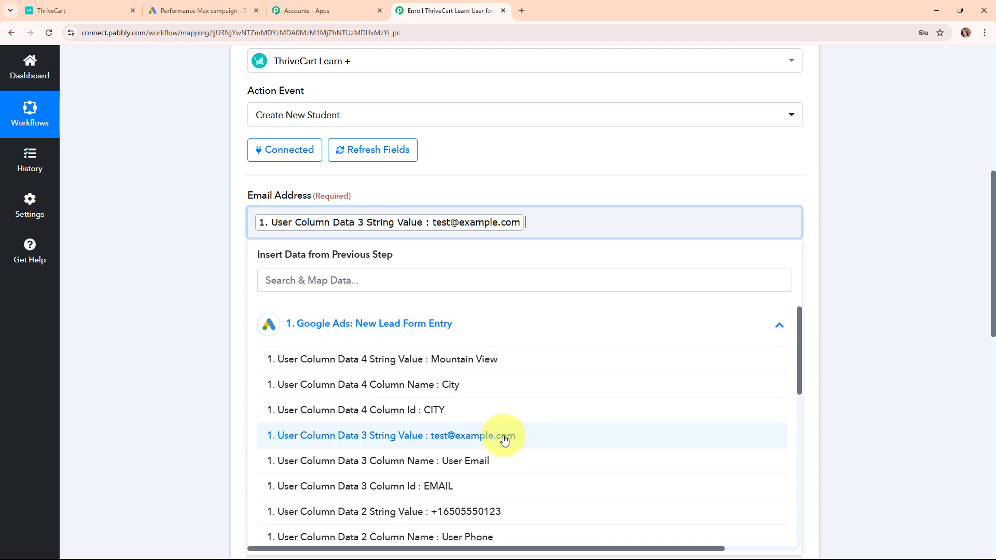
pyautogui.click(233, 291)
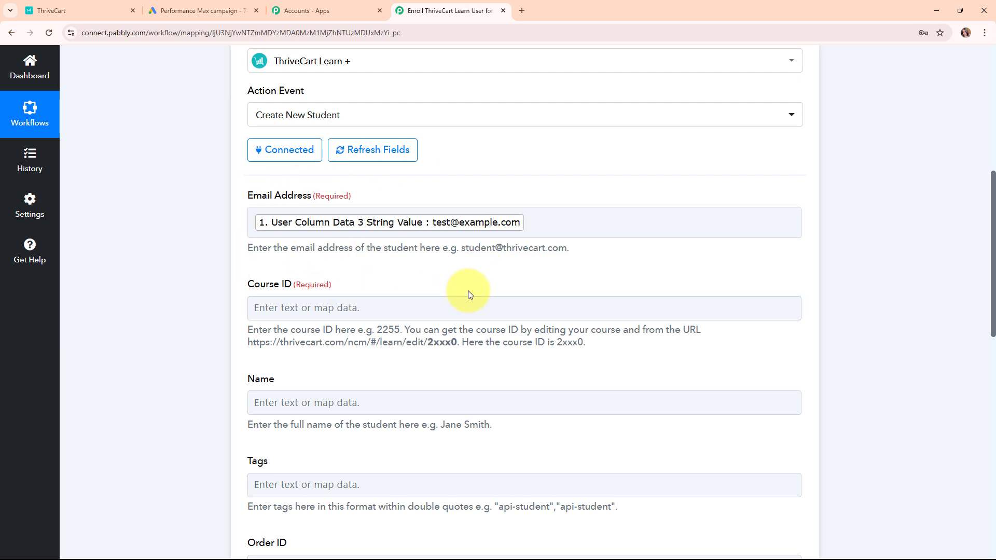
# Step: Review the Course ID field and its help text on finding the ID in the course URL
pyautogui.scroll(-1, 467, 291)
pyautogui.moveTo(246, 231); pyautogui.dragTo(292, 235)
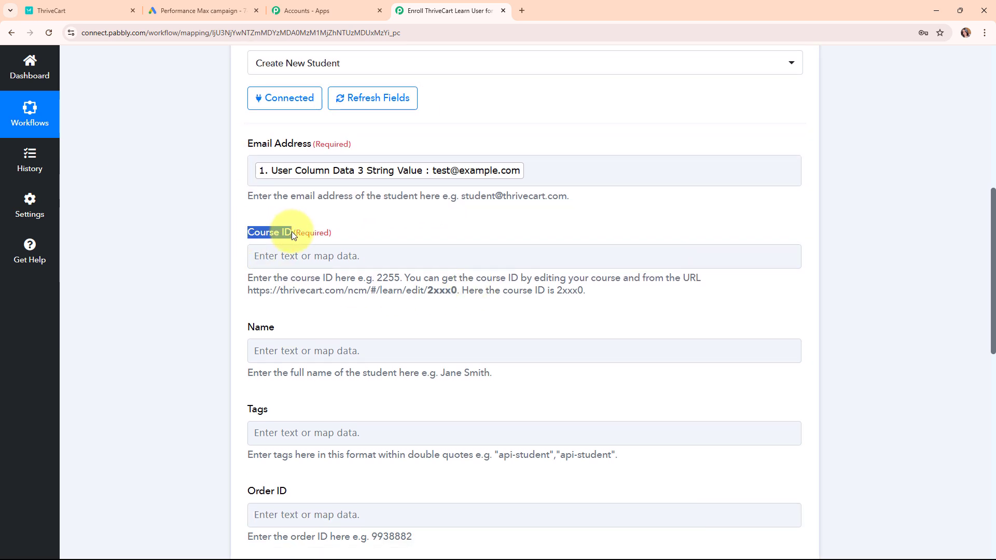
pyautogui.click(387, 236)
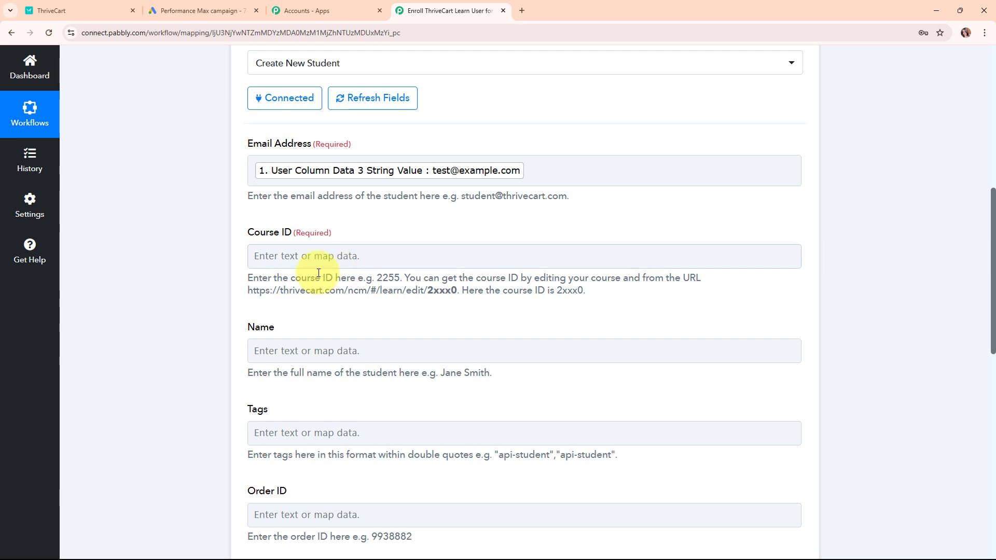
pyautogui.moveTo(248, 281); pyautogui.dragTo(697, 283)
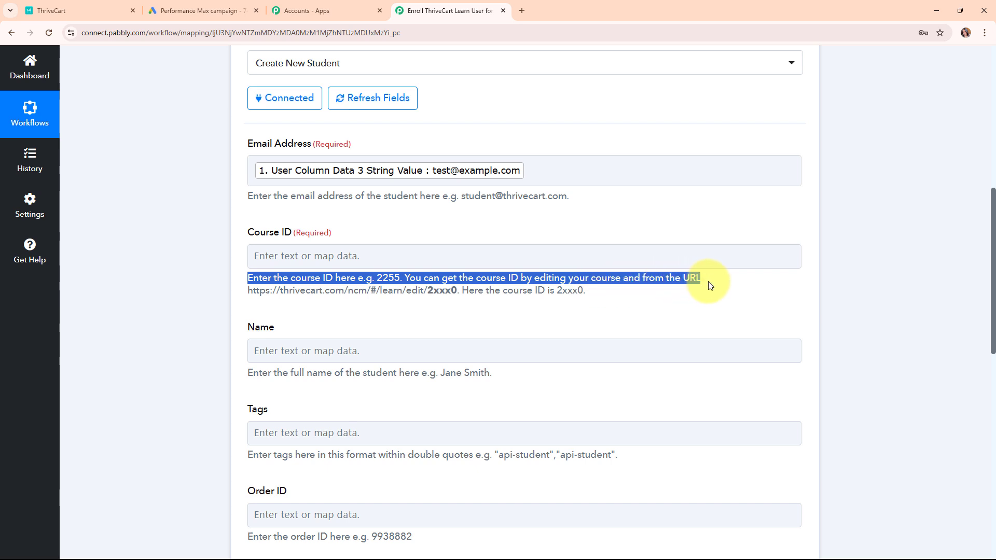
pyautogui.moveTo(248, 290); pyautogui.dragTo(589, 297)
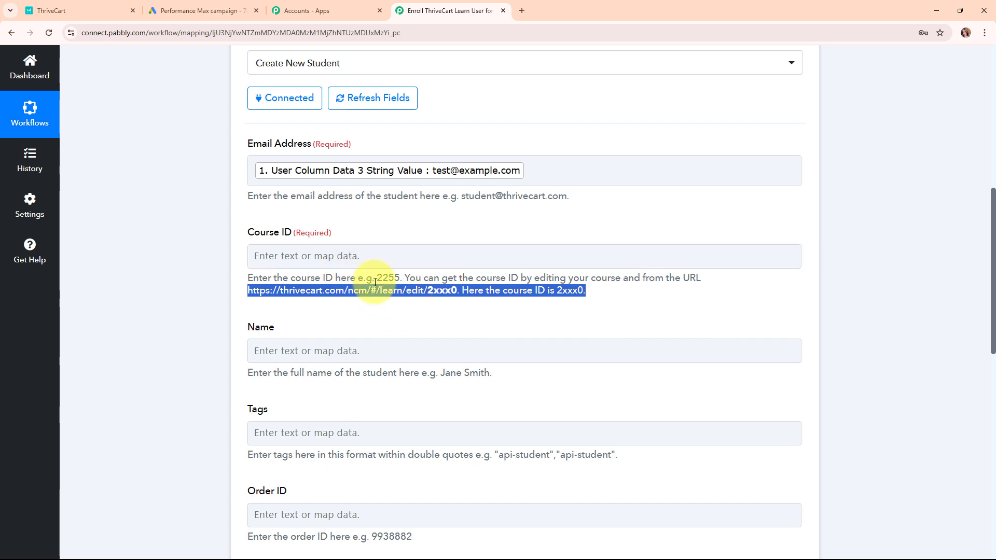
pyautogui.click(361, 258)
pyautogui.click(372, 235)
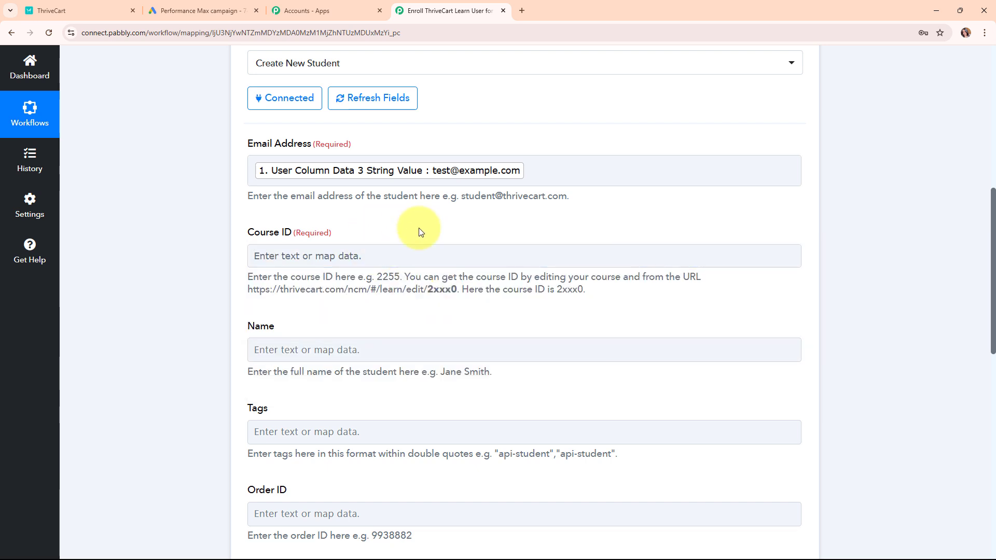
# Step: Open the Digital Dynamo: Mastering Marketing course editor and select course ID 113634 in its URL
pyautogui.click(33, 10)
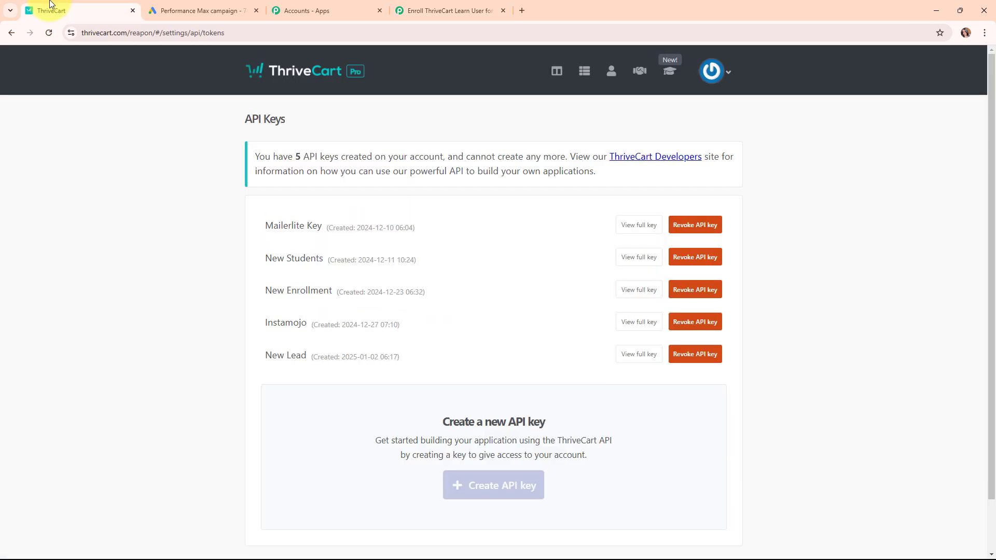
pyautogui.click(666, 73)
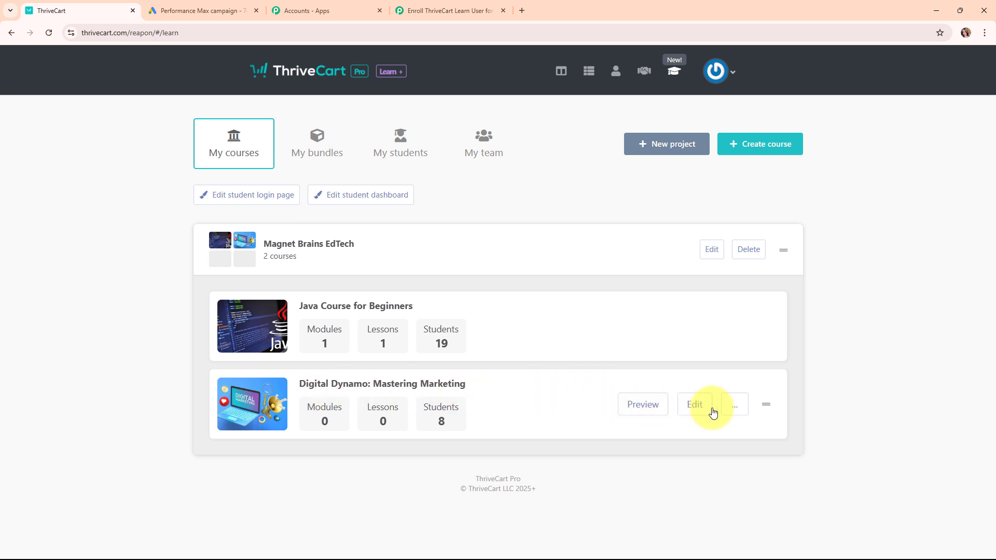
pyautogui.click(684, 407)
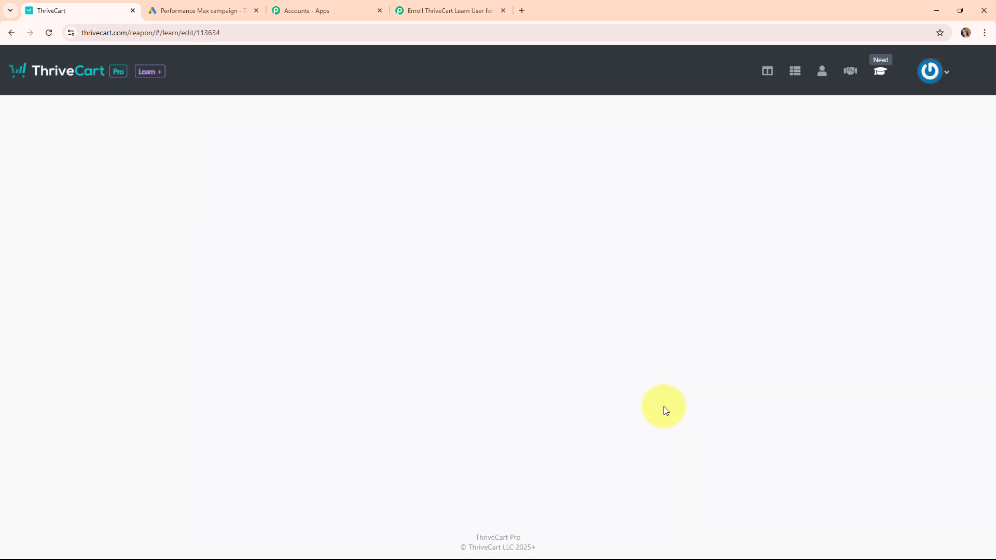
pyautogui.click(268, 29)
pyautogui.doubleClick(269, 29)
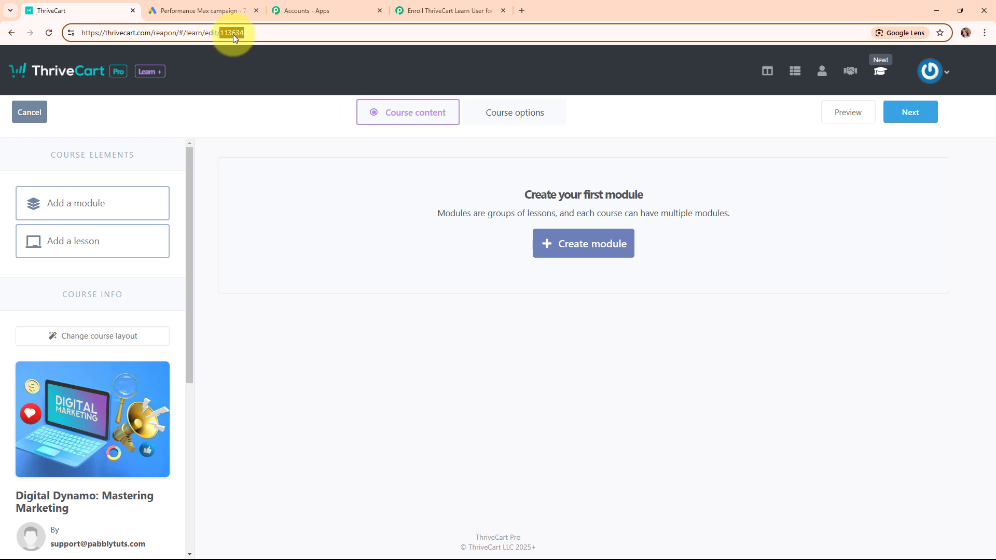
pyautogui.click(429, 4)
# Step: Paste 113634 into the Course ID field
pyautogui.click(316, 254)
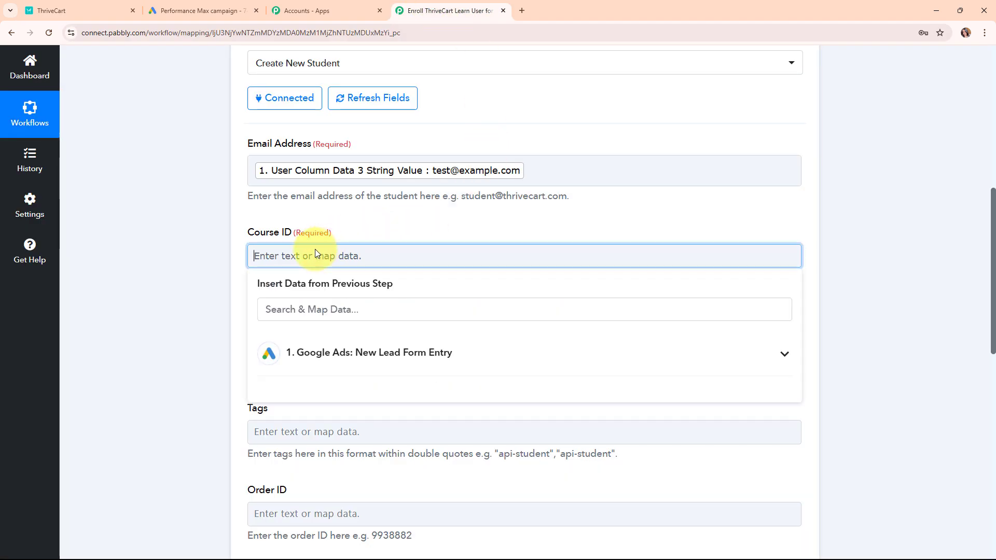
pyautogui.hotkey('ctrl', 'v')
pyautogui.click(209, 260)
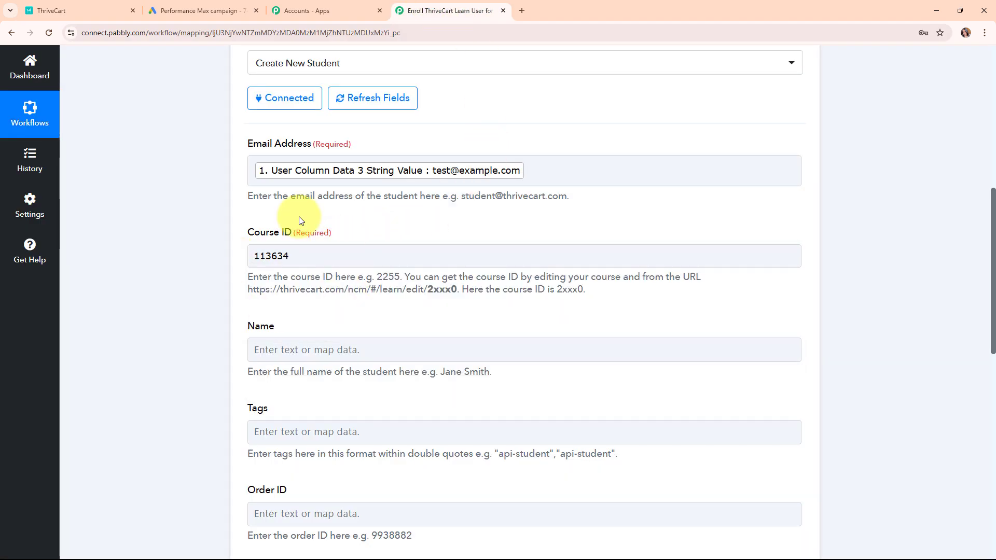
# Step: Map the student Name to the lead's FirstName and LastName values
pyautogui.scroll(-3, 472, 316)
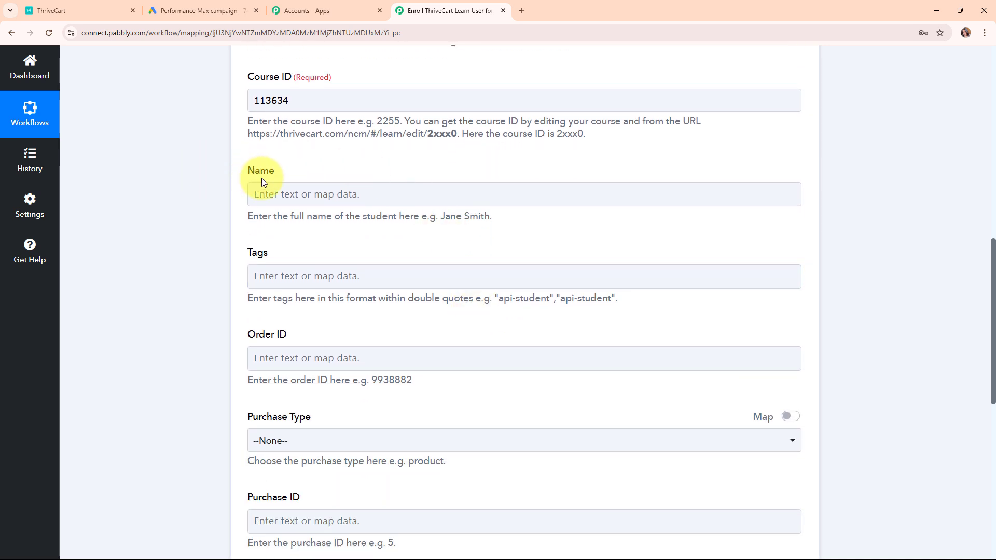
pyautogui.click(274, 186)
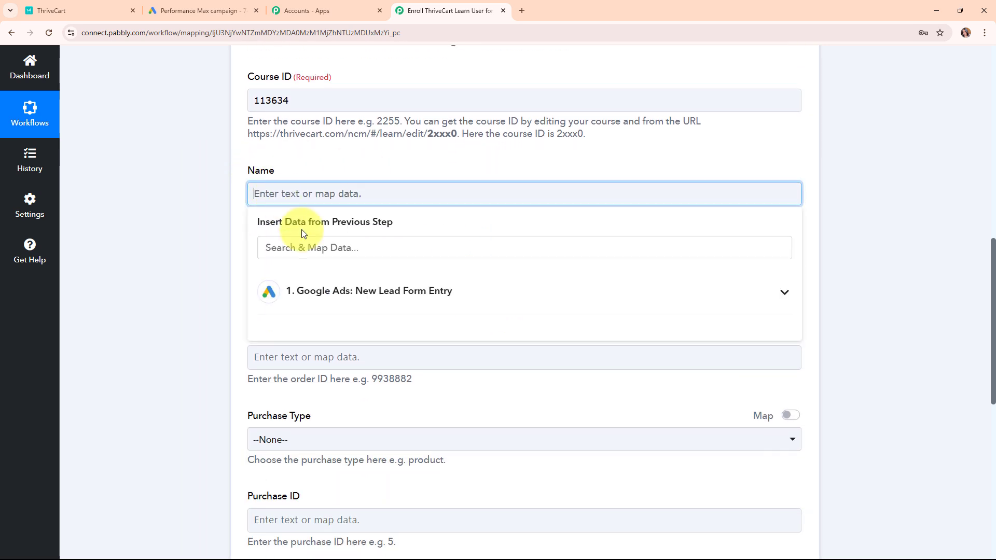
pyautogui.click(345, 308)
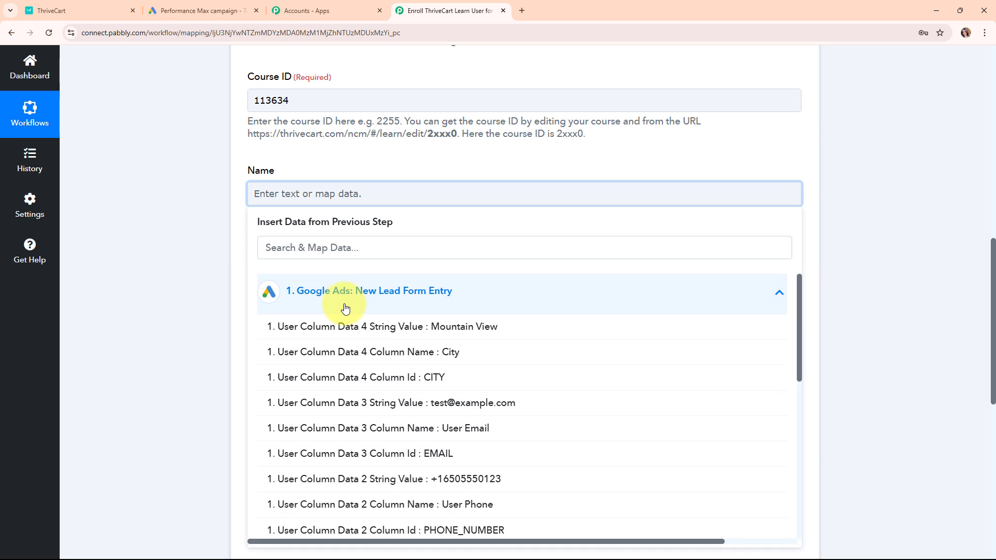
pyautogui.scroll(-3, 431, 386)
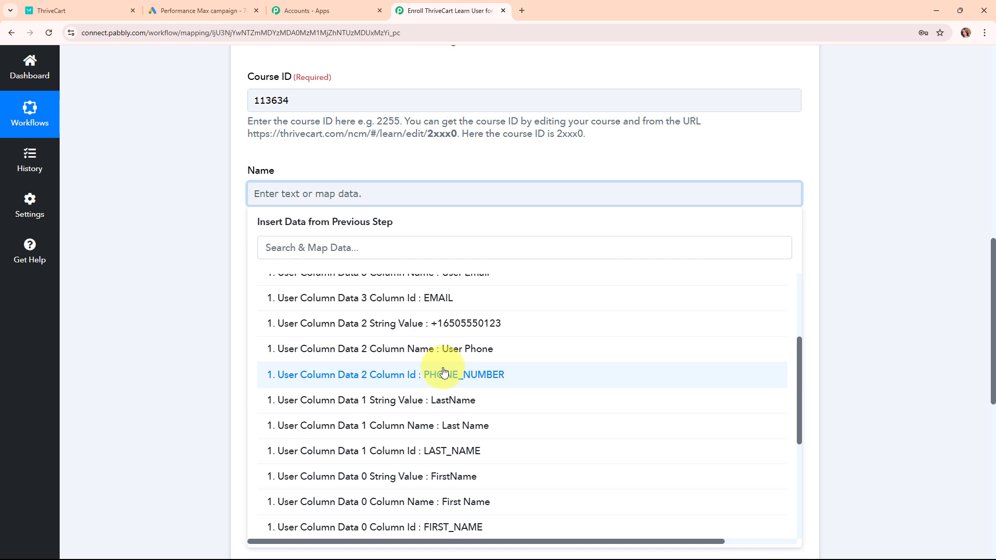
pyautogui.click(438, 477)
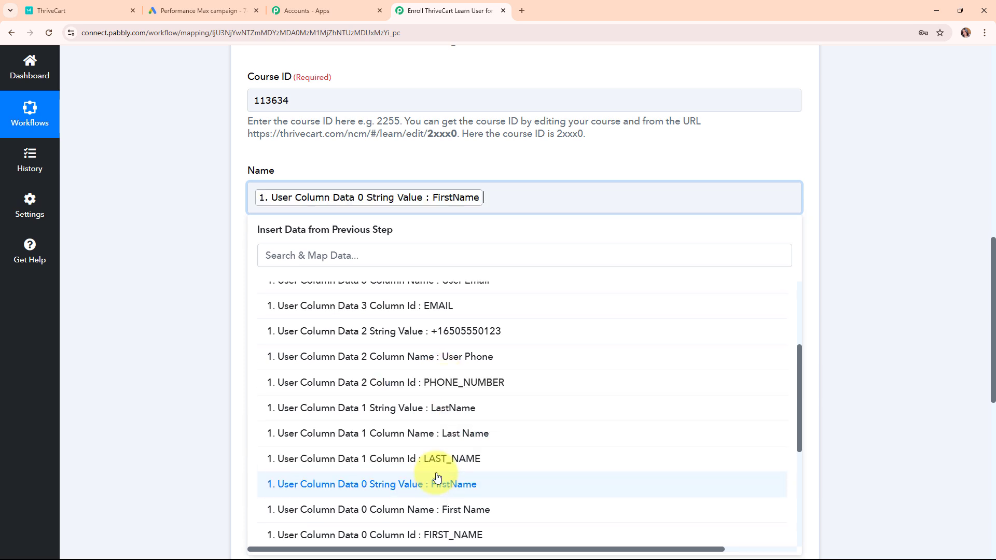
pyautogui.click(430, 412)
pyautogui.click(194, 338)
# Step: Leave Purchase Type and Email Notifications set to --None--
pyautogui.scroll(-1, 436, 356)
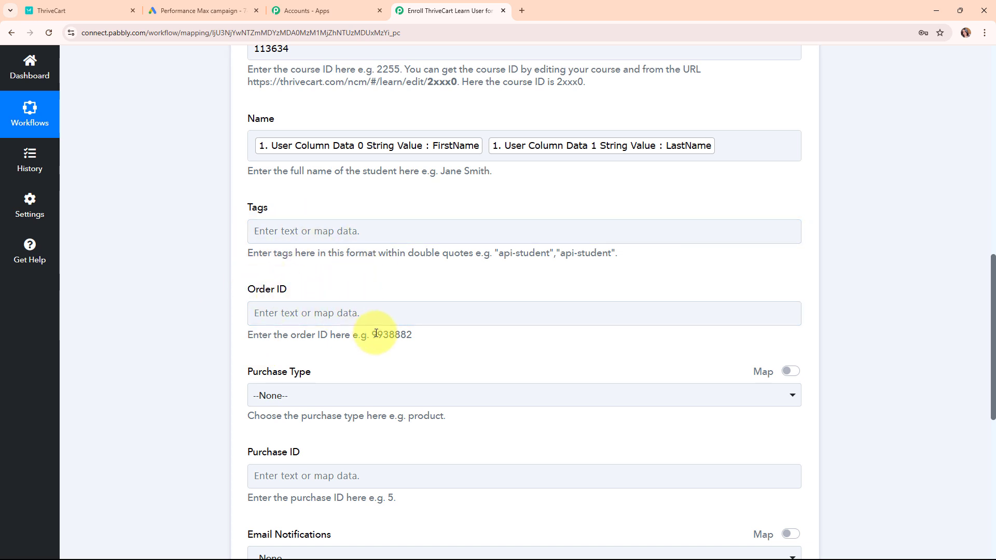
pyautogui.scroll(-3, 465, 347)
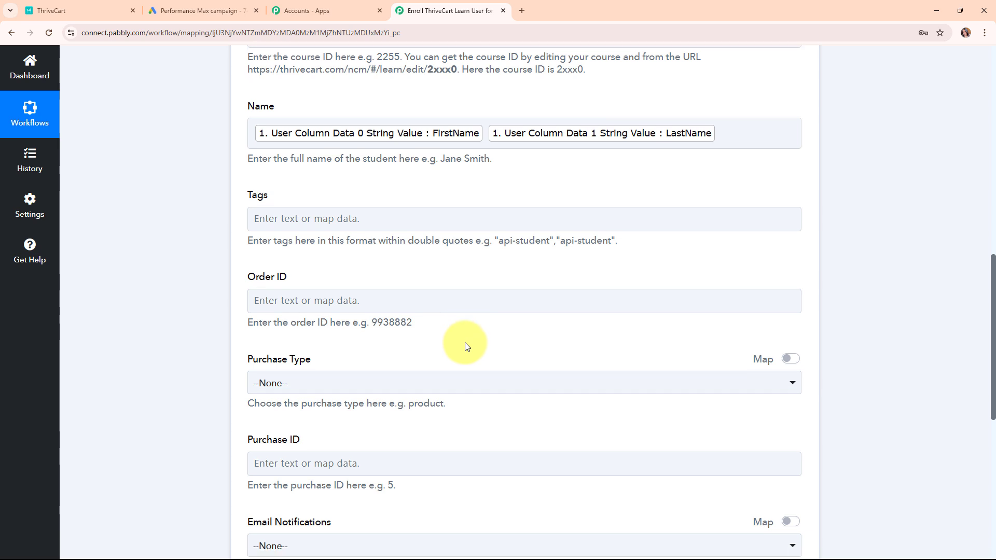
pyautogui.click(401, 238)
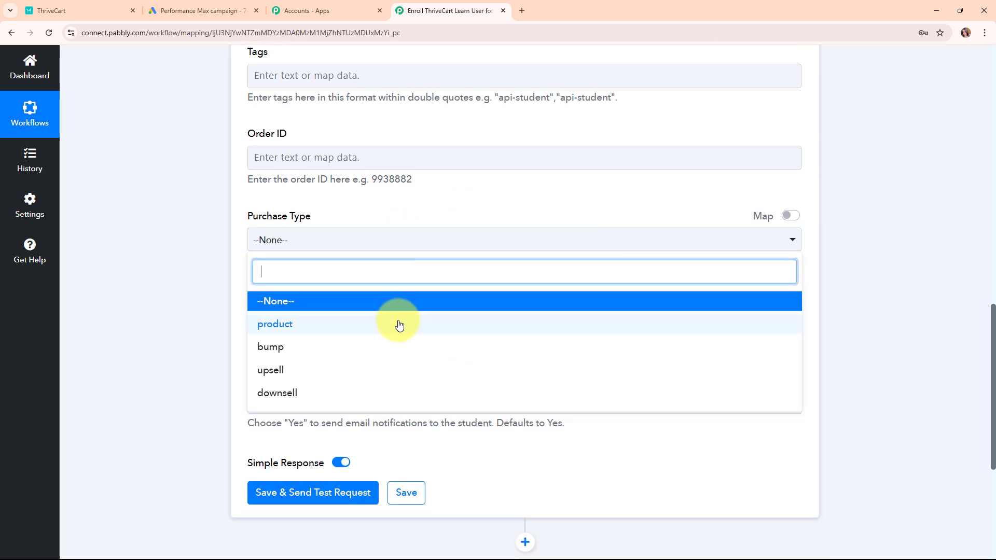
pyautogui.click(397, 300)
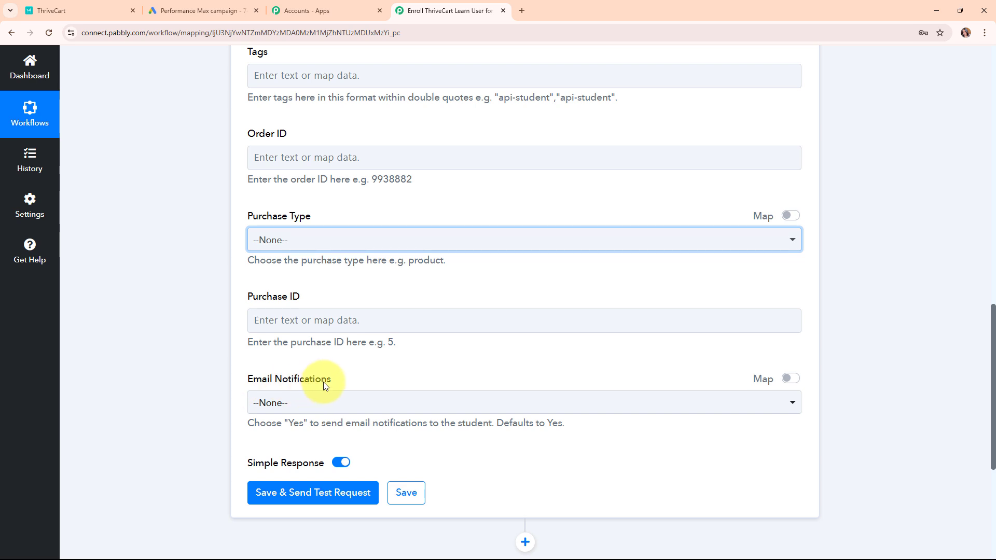
pyautogui.click(366, 404)
pyautogui.click(349, 466)
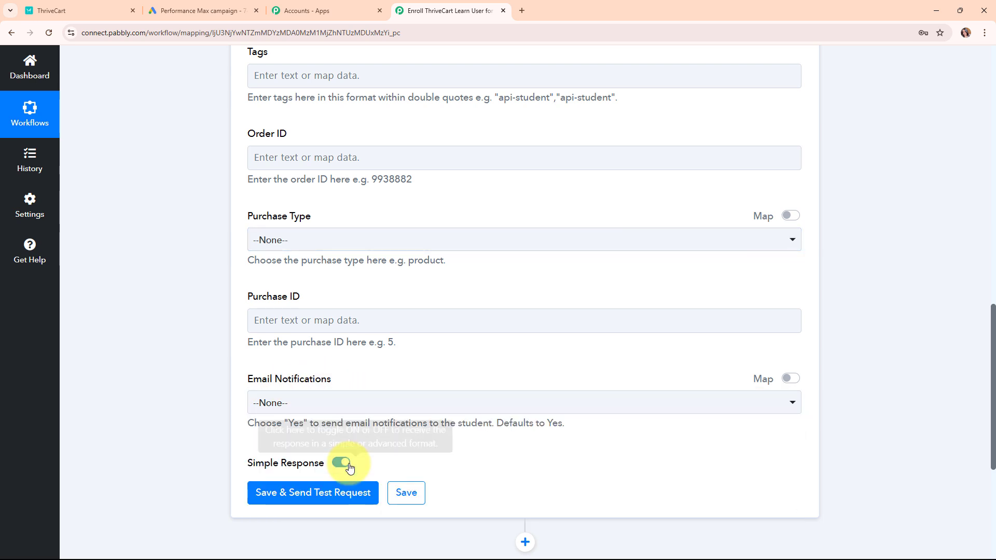
# Step: Send the test request, creating student Id 4286646, then collapse the ThriveCart Learn + step
pyautogui.scroll(-3, 447, 389)
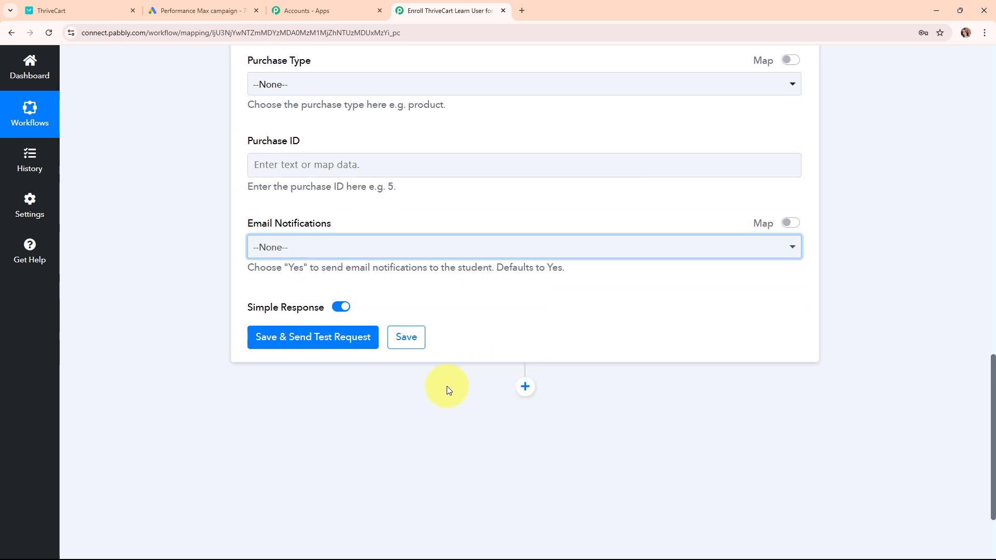
pyautogui.click(297, 338)
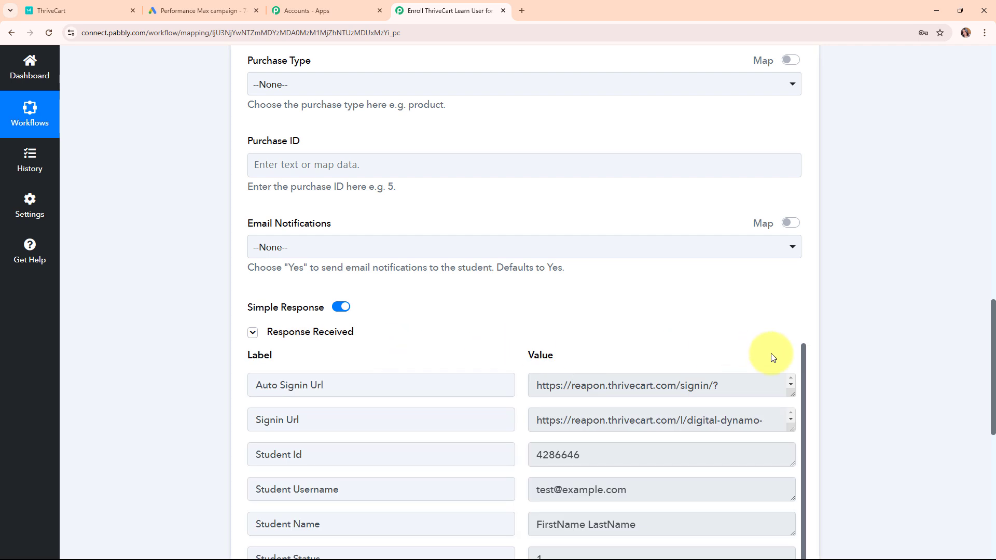
pyautogui.scroll(-4, 860, 372)
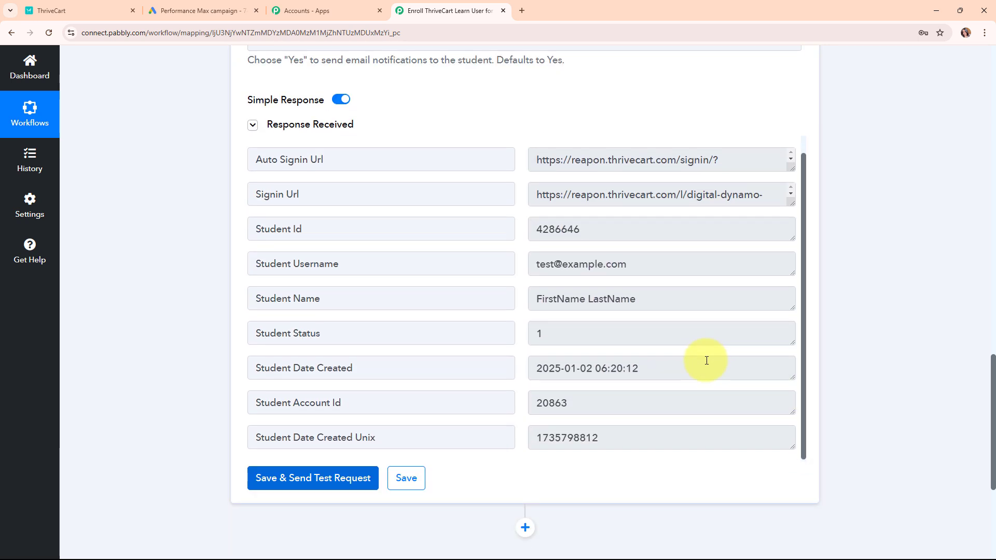
pyautogui.scroll(8, 835, 342)
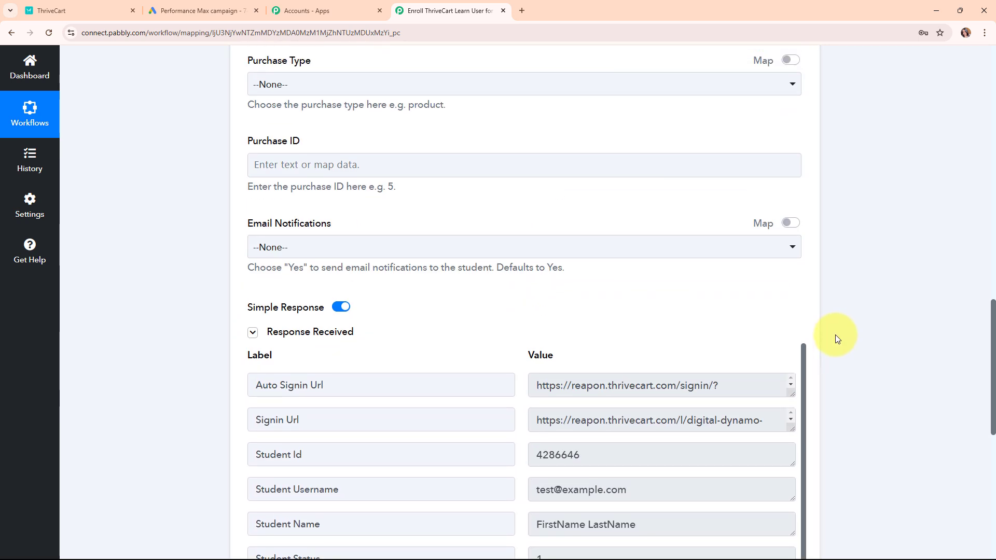
pyautogui.scroll(12, 830, 332)
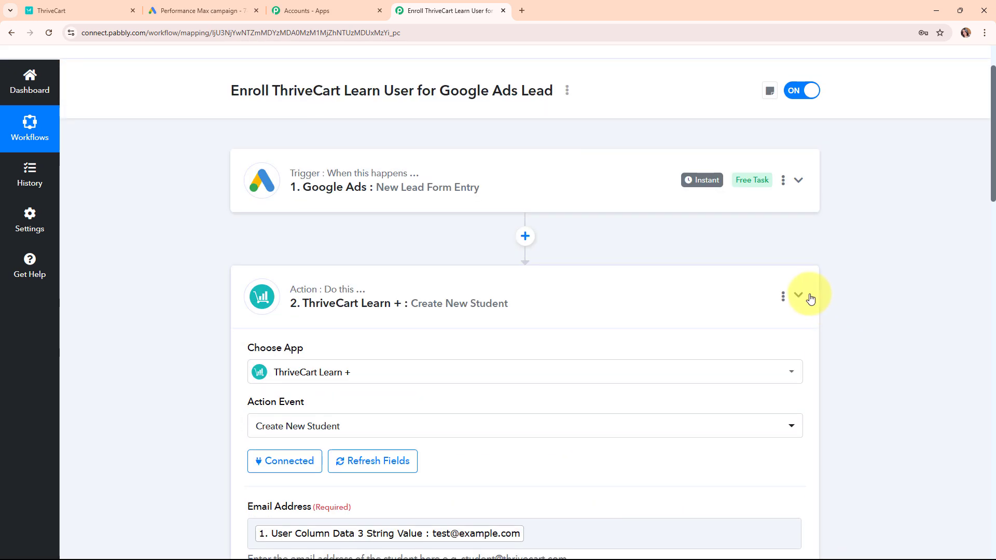
pyautogui.click(802, 296)
pyautogui.scroll(2, 810, 294)
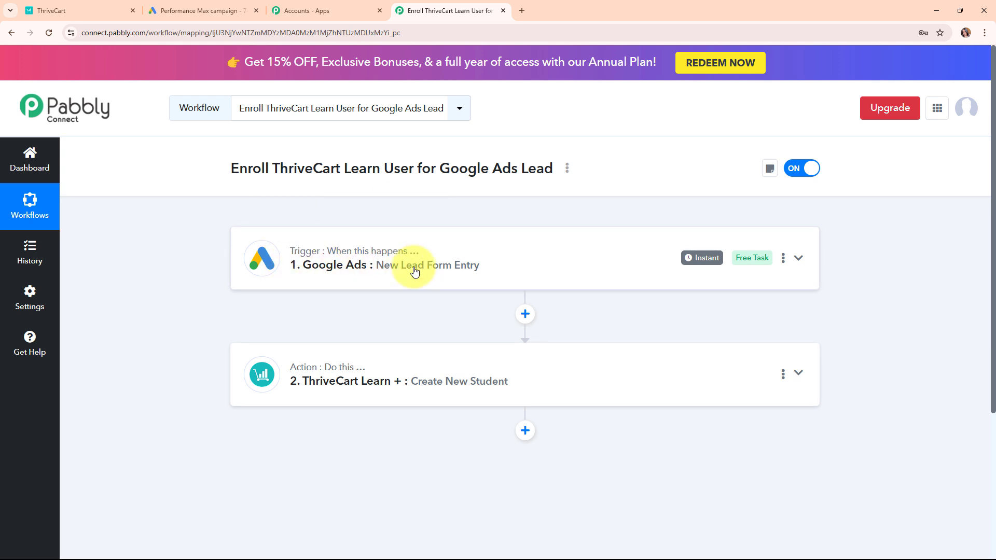
# Step: Check ThriveCart's My students list that the test student is enrolled in Digital Dynamo: Mastering Marketing
pyautogui.click(102, 6)
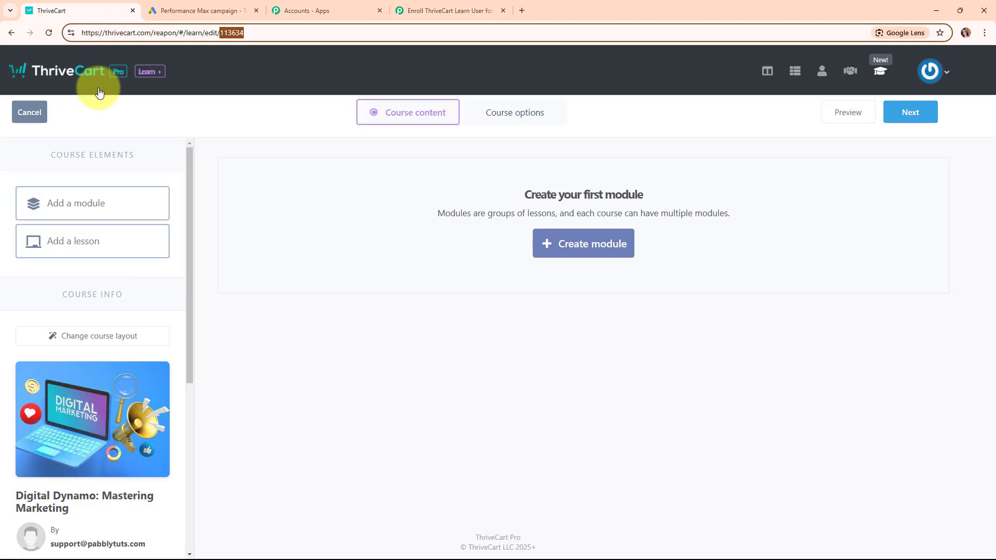
pyautogui.click(32, 112)
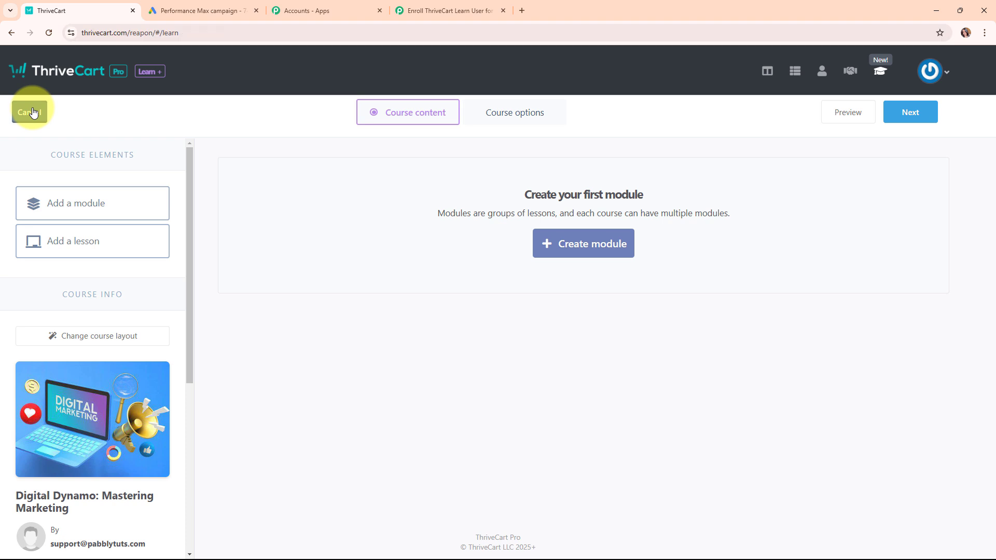
pyautogui.click(405, 137)
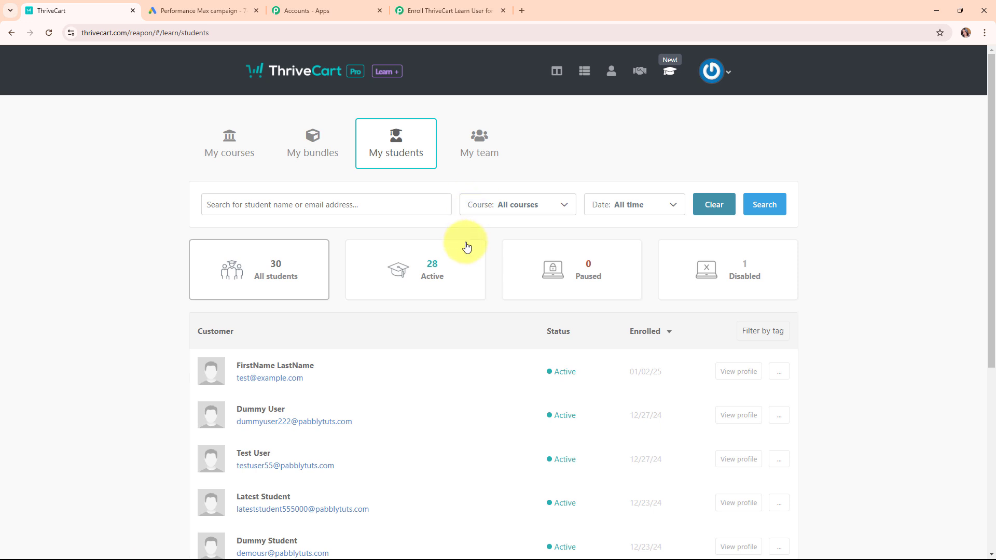
pyautogui.scroll(-3, 466, 245)
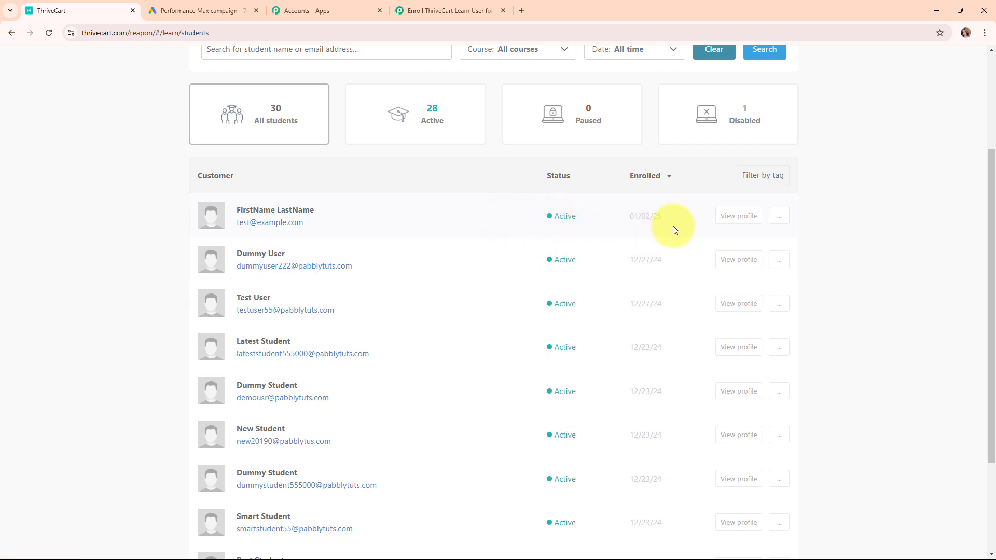
pyautogui.click(740, 221)
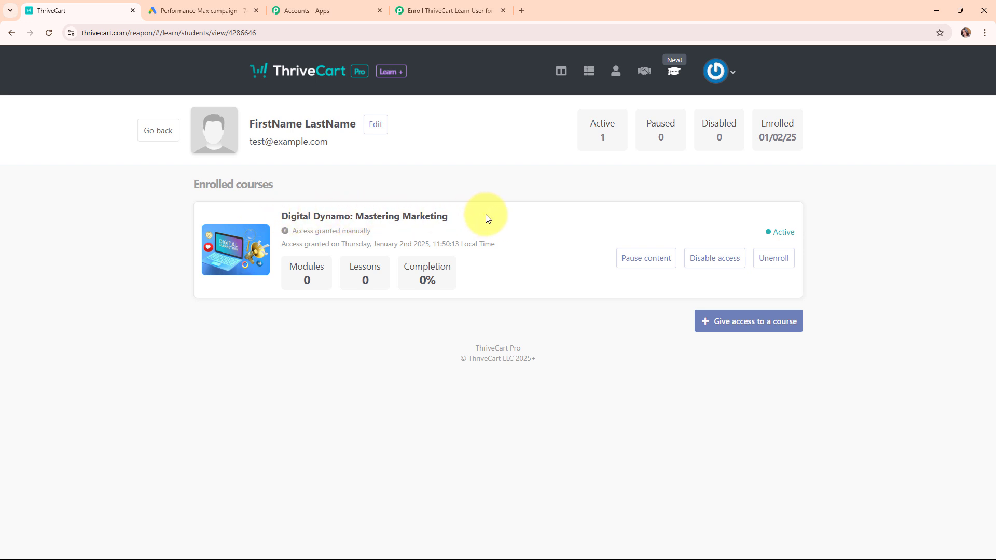
pyautogui.click(421, 5)
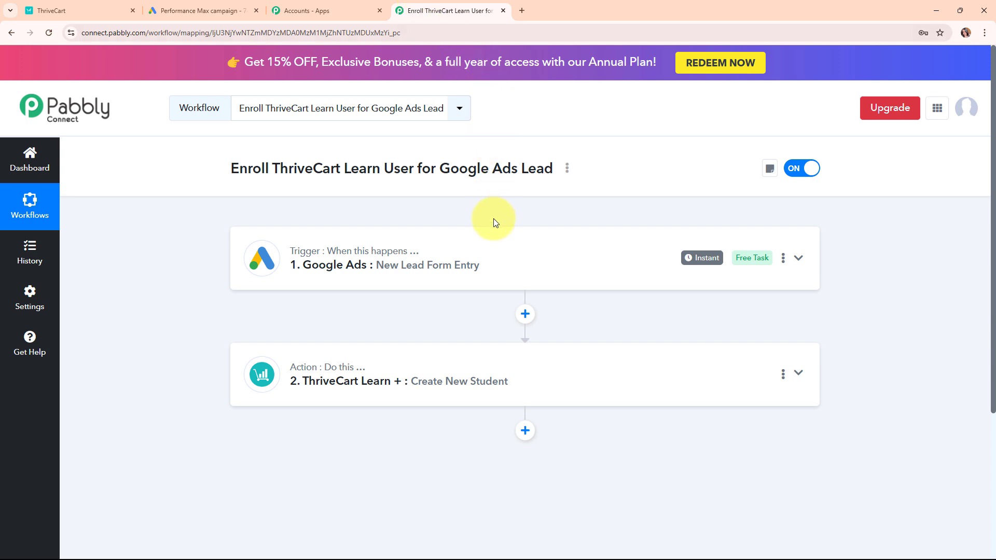